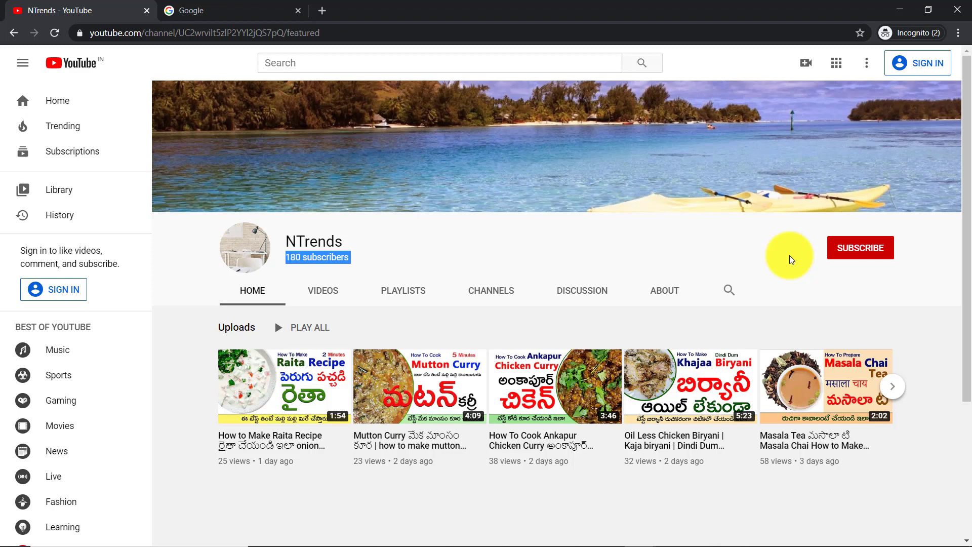
- Search Google for 'ts police e pass'
click(241, 11)
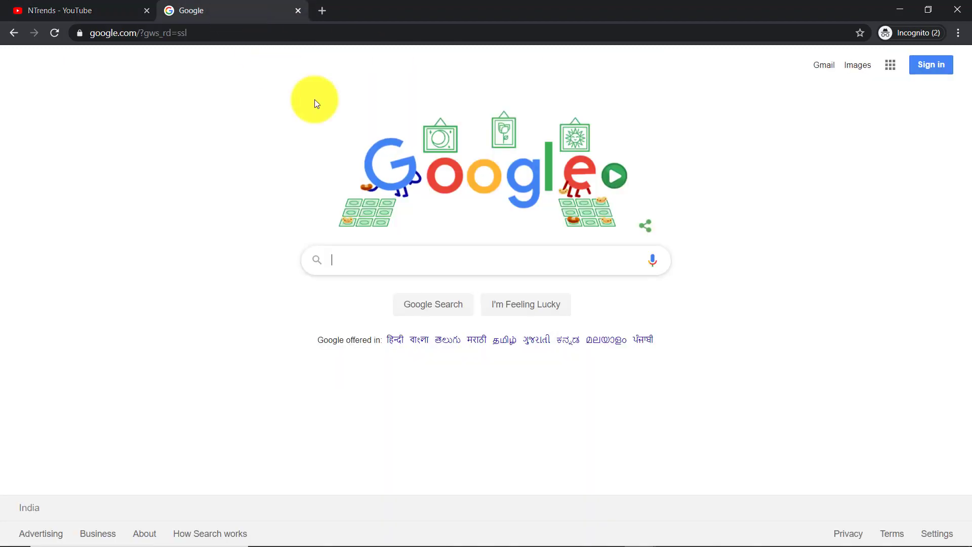
text(ts police e pa)
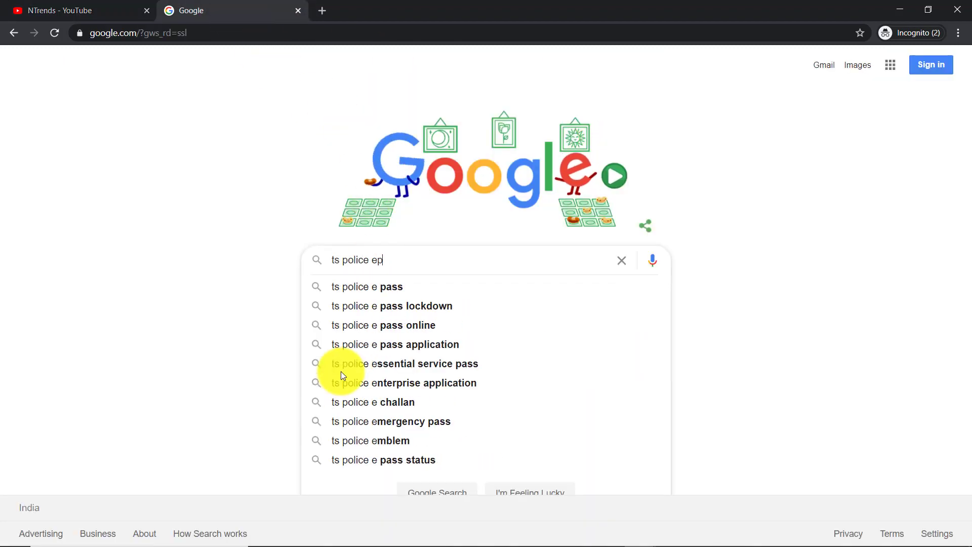
text(s)
key(Down)
key(Return)
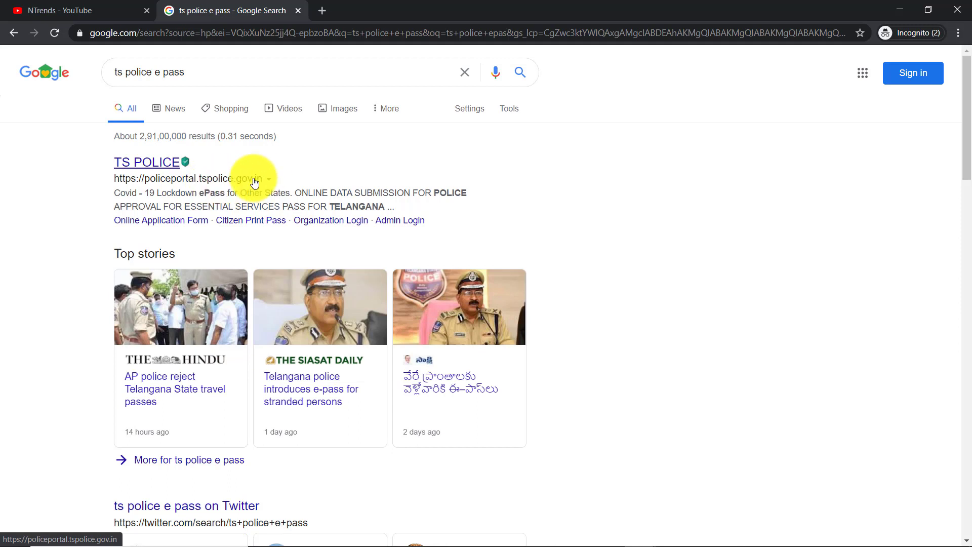
- Open the TS POLICE result in a new tab and switch to it
right_click(134, 163)
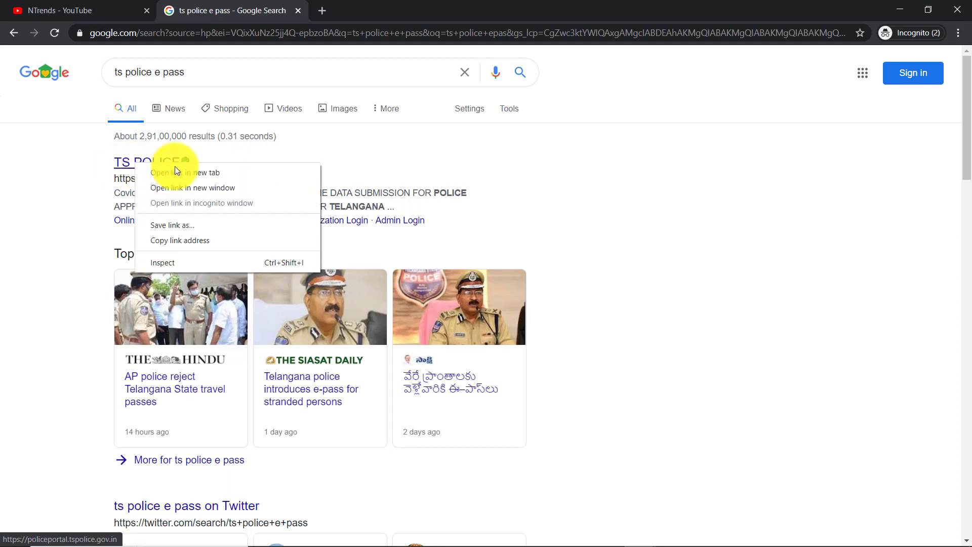
click(182, 174)
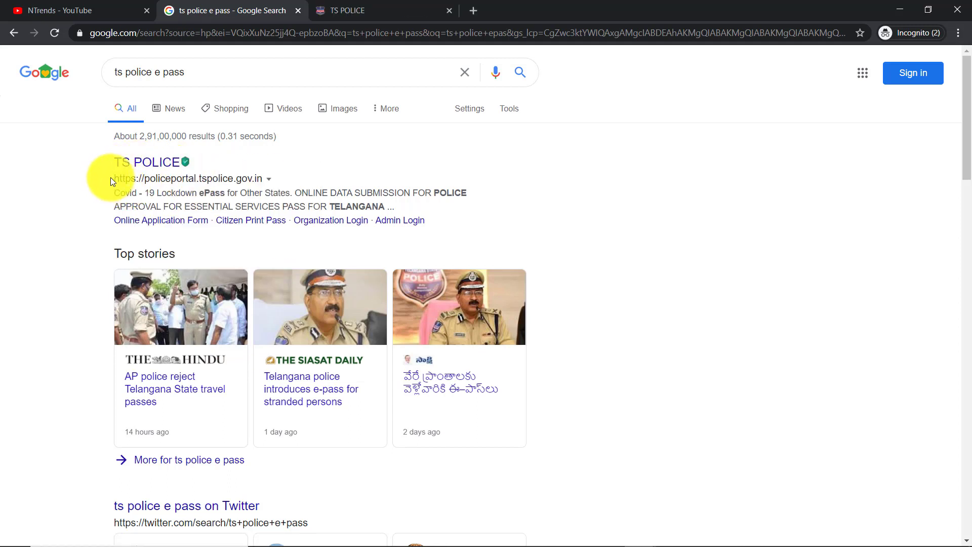
drag(110, 177, 253, 175)
triple_click(257, 178)
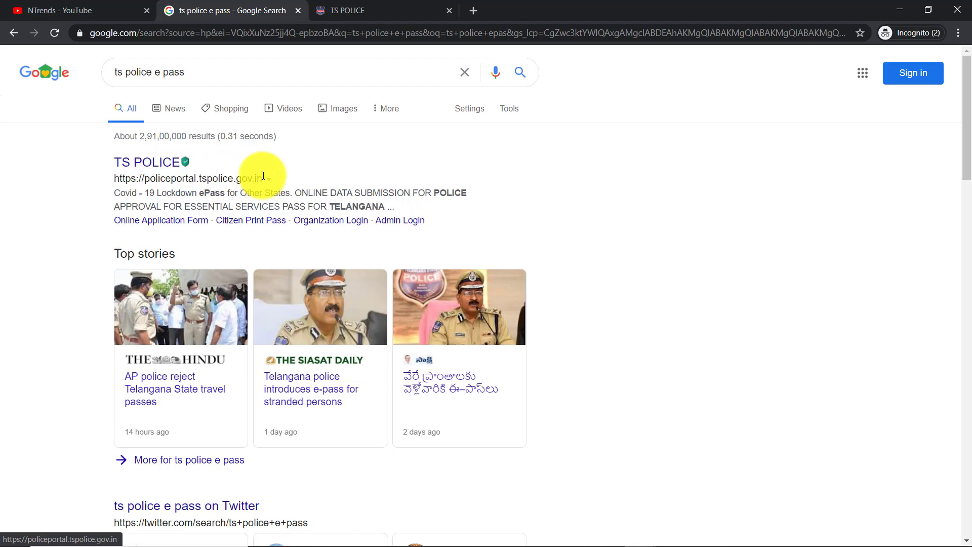
click(344, 11)
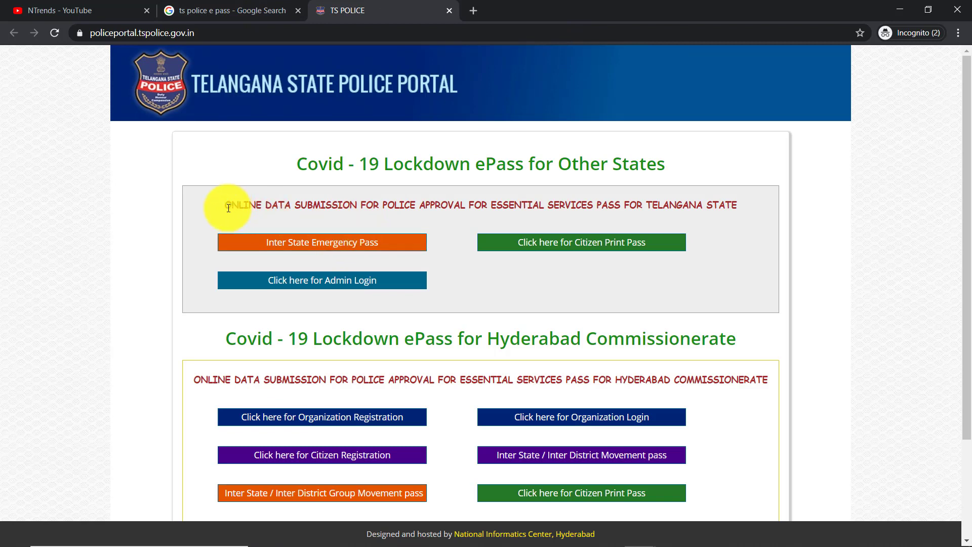
drag(227, 206, 749, 202)
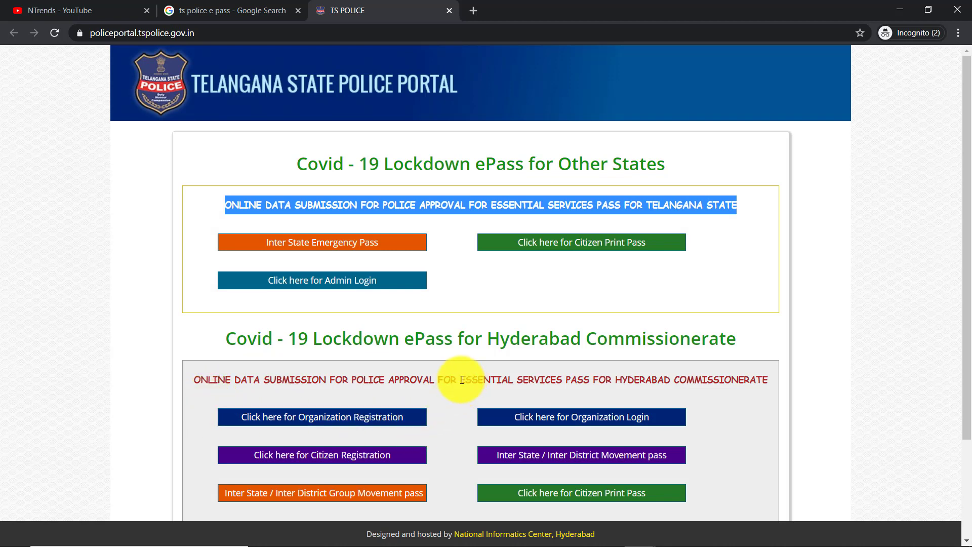
drag(459, 379, 764, 380)
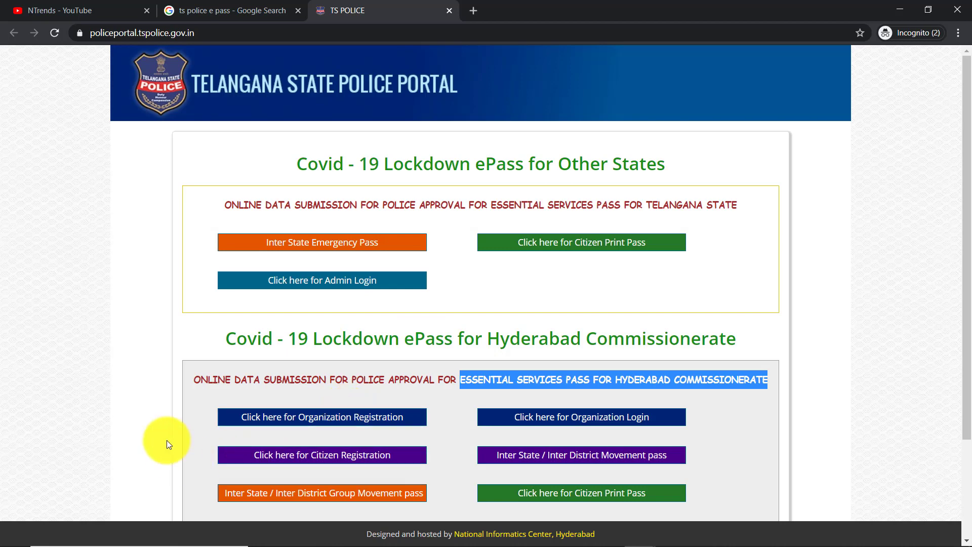
- Start an Inter State Emergency Pass for HYDERABAD district and proceed to the application form
click(311, 248)
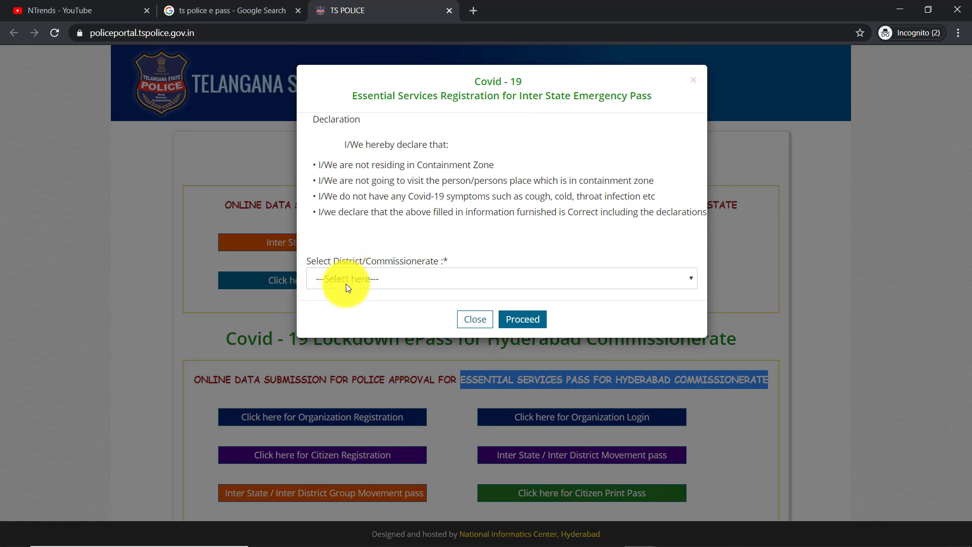
click(352, 279)
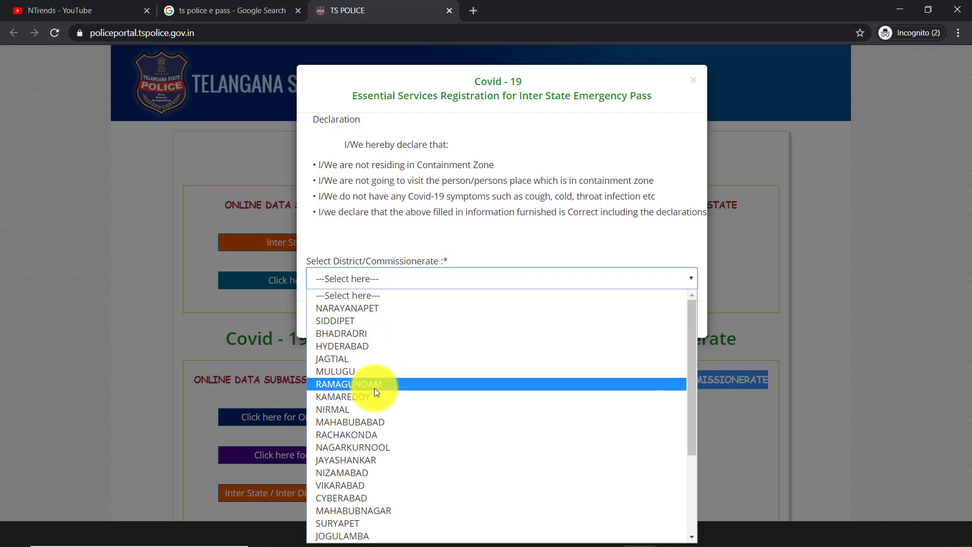
drag(689, 320, 698, 293)
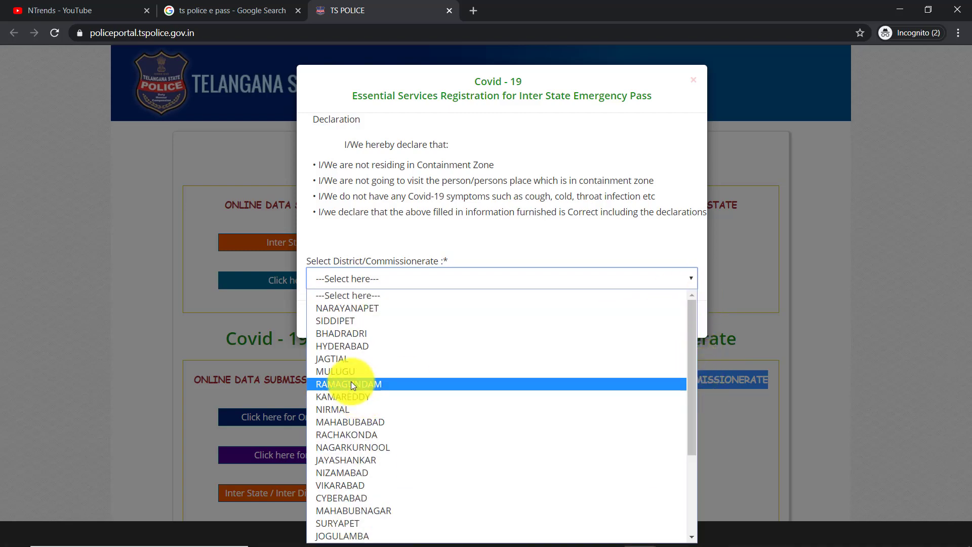
click(371, 345)
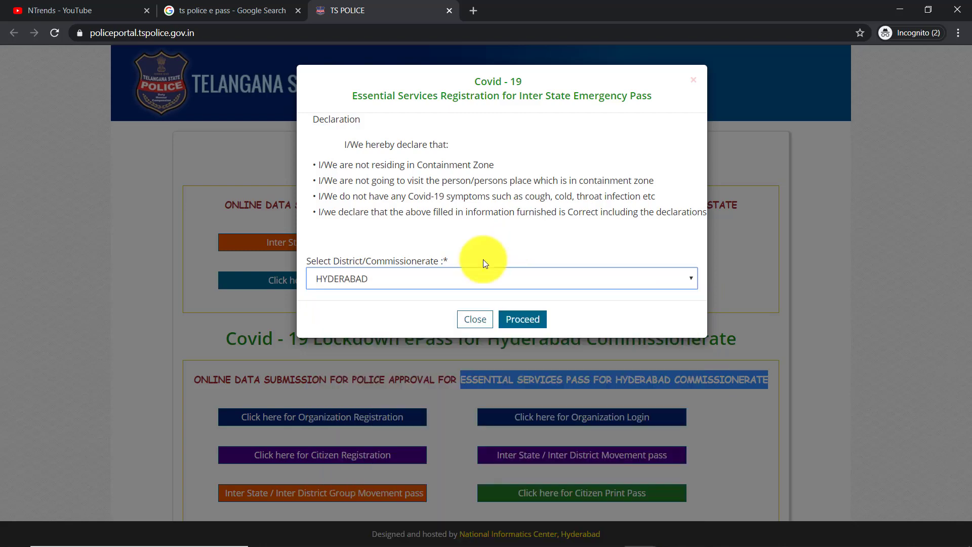
click(522, 322)
click(304, 271)
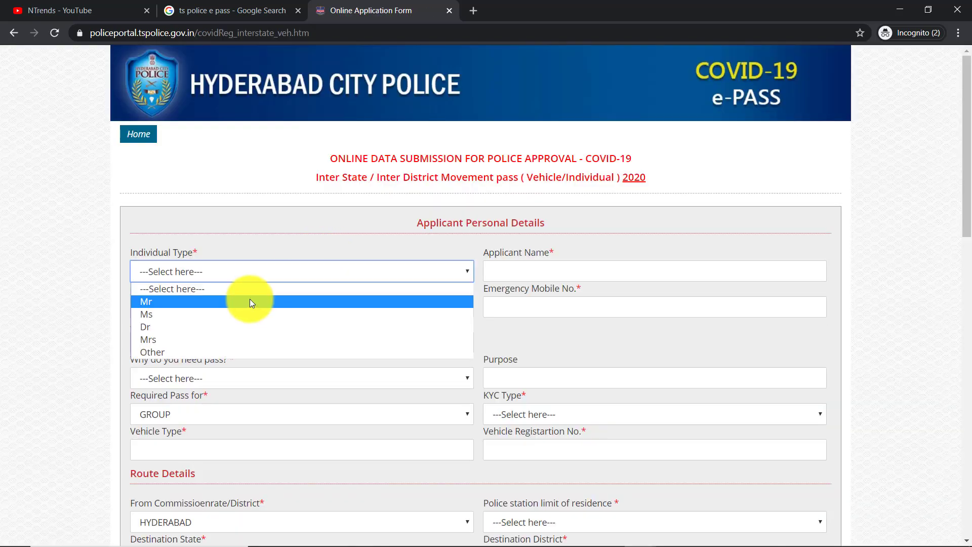
- Choose Mr, then enter the applicant's full name, contact and emergency mobile numbers, and Aadhar number
click(250, 299)
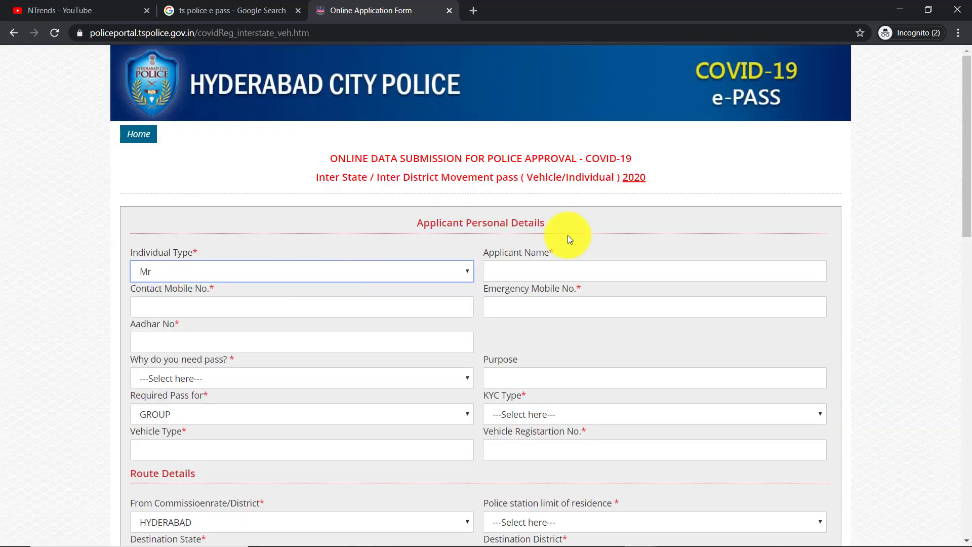
click(520, 274)
click(304, 311)
key(ctrl+v)
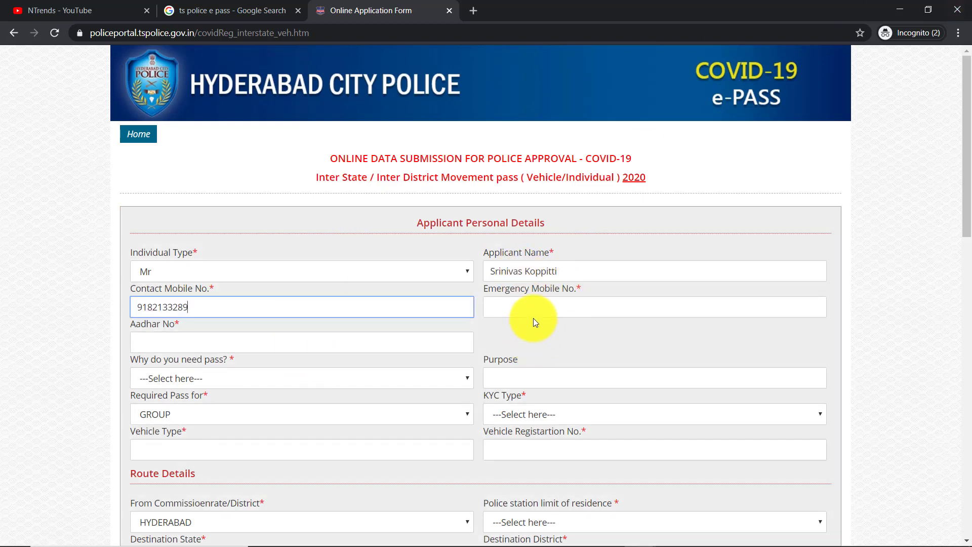
click(533, 310)
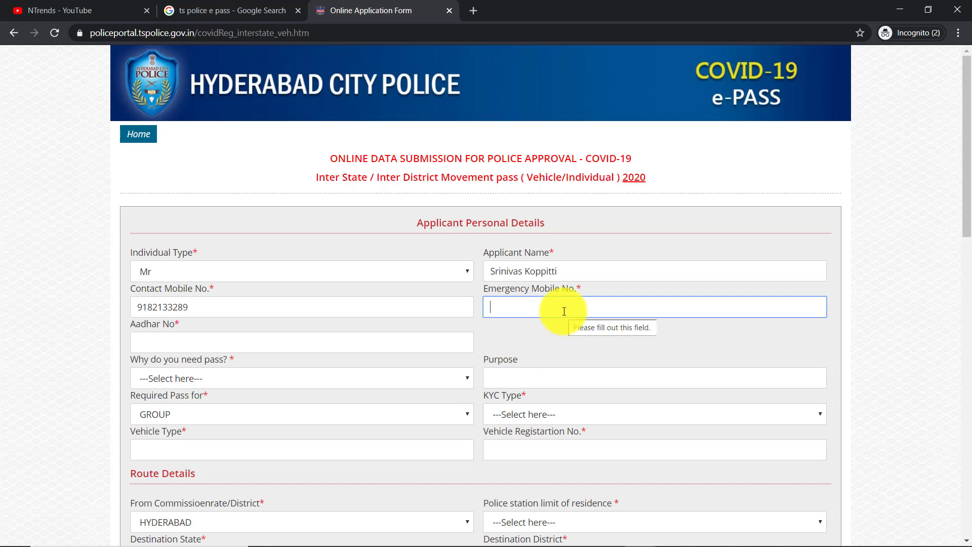
key(ctrl+v)
key(Tab)
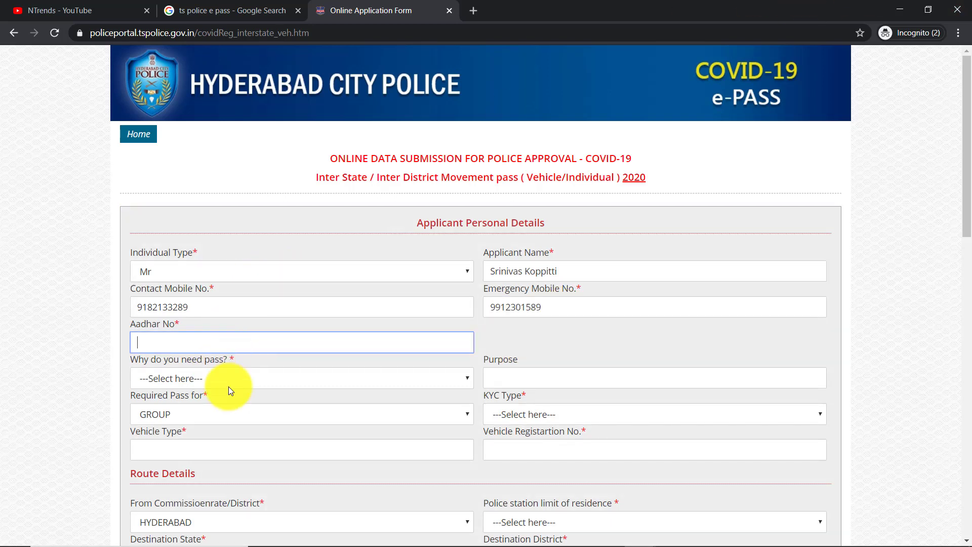
key(ctrl+v)
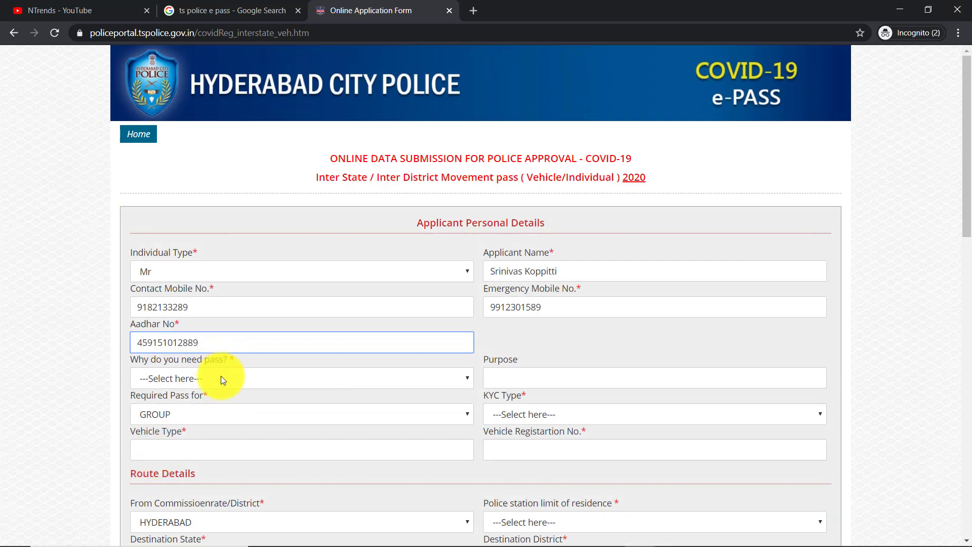
click(221, 379)
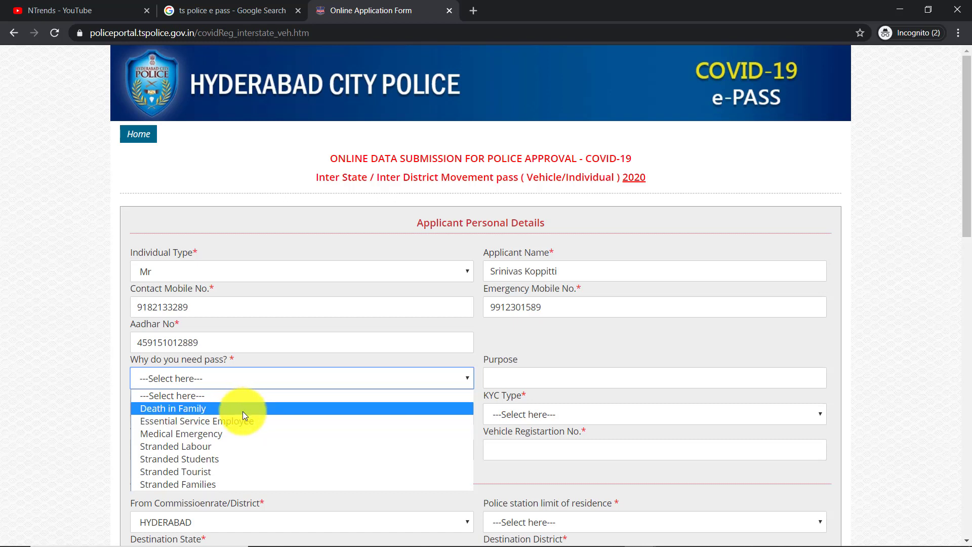
- Give Stranded Labour as the pass reason with purpose 'return to home'
click(253, 445)
click(530, 371)
text(re)
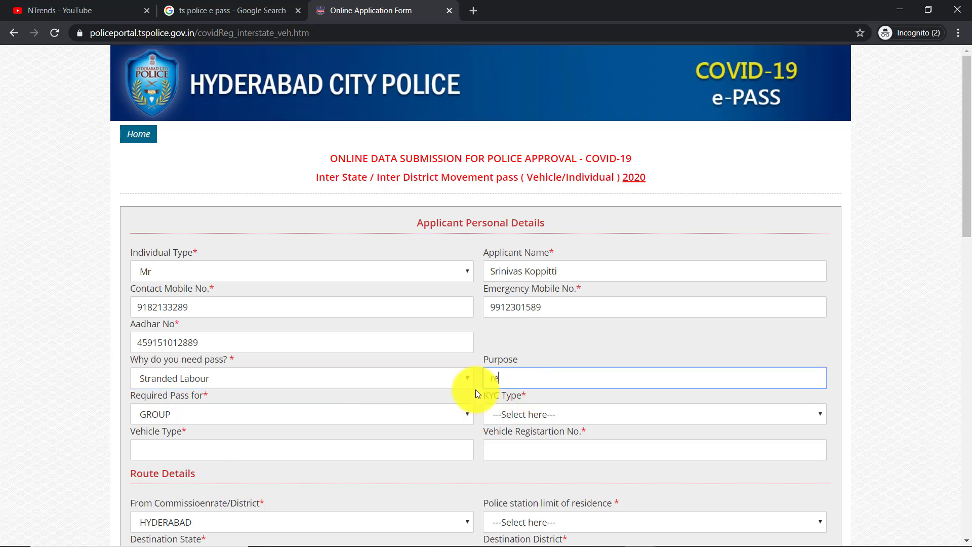
text(turn to home)
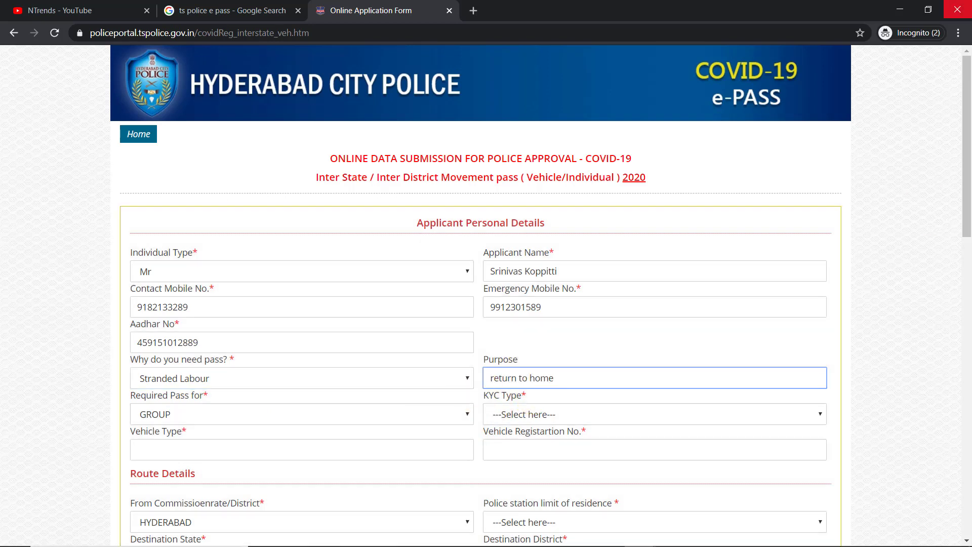
- Keep the pass for GROUP and set the KYC Type to Aadhaar
click(220, 413)
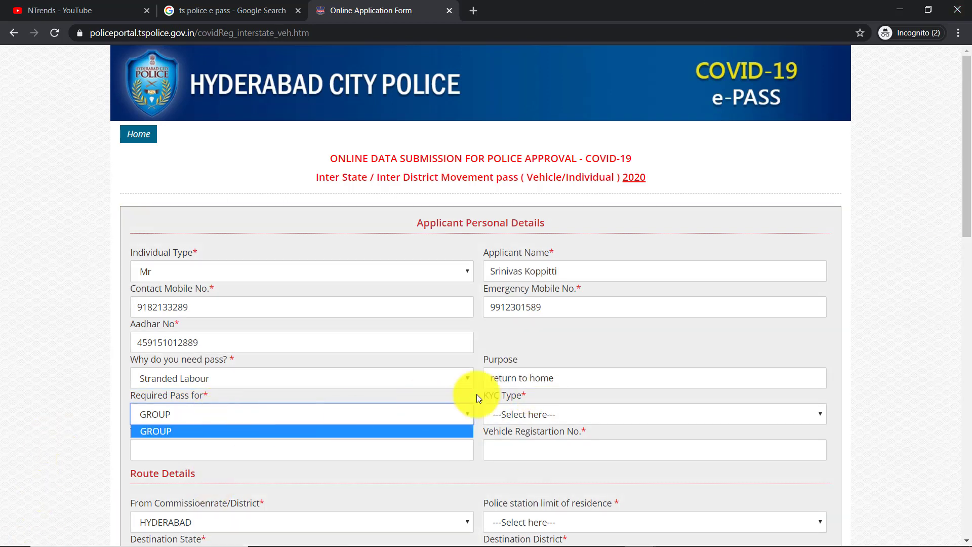
click(221, 432)
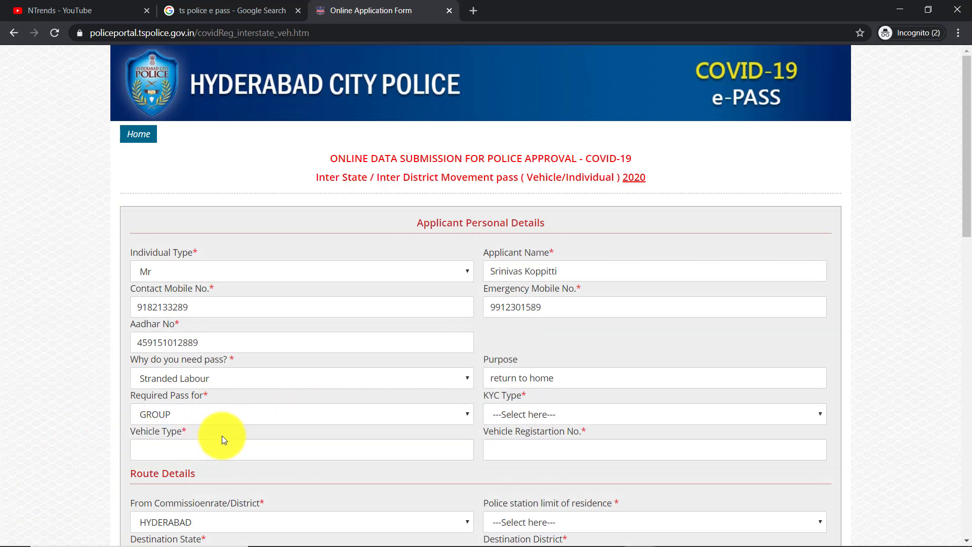
click(248, 416)
click(915, 392)
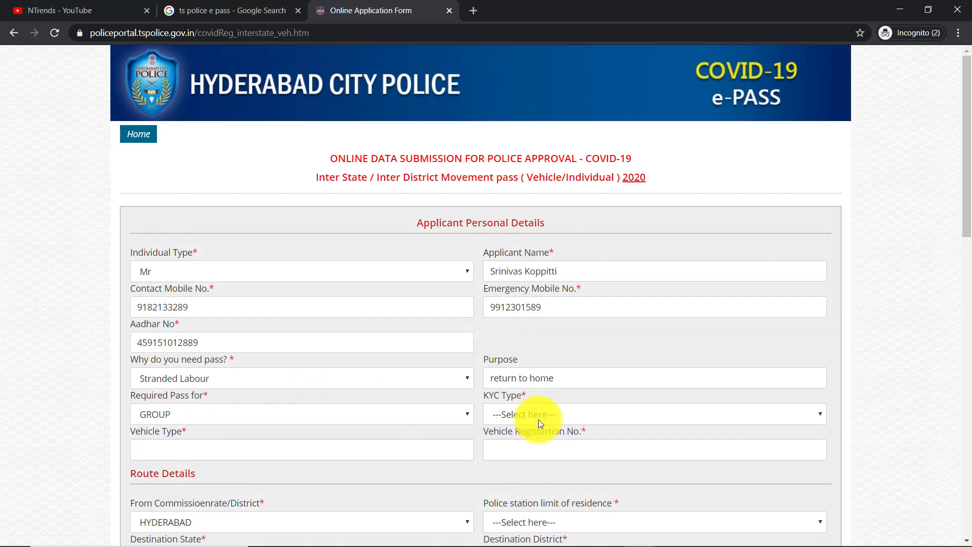
click(538, 413)
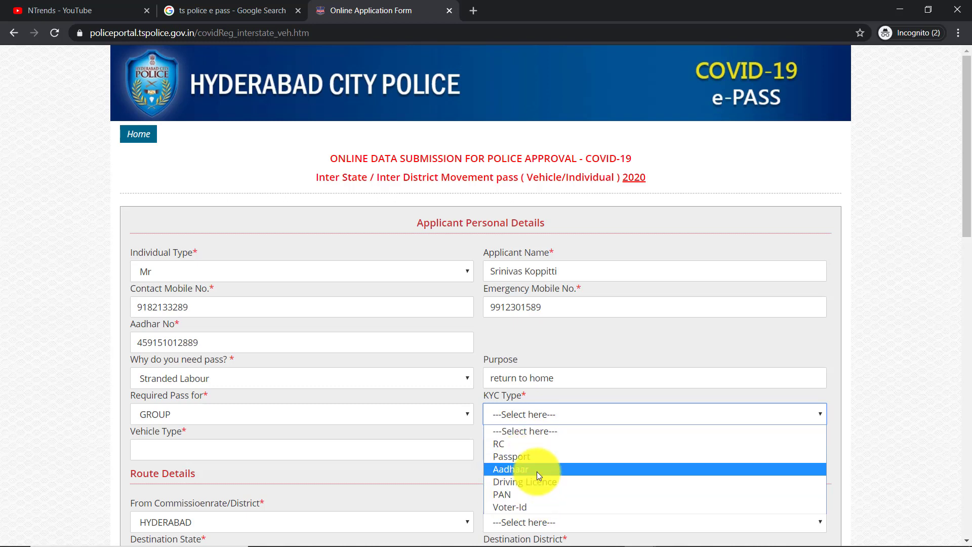
click(534, 469)
click(515, 451)
drag(225, 346, 91, 354)
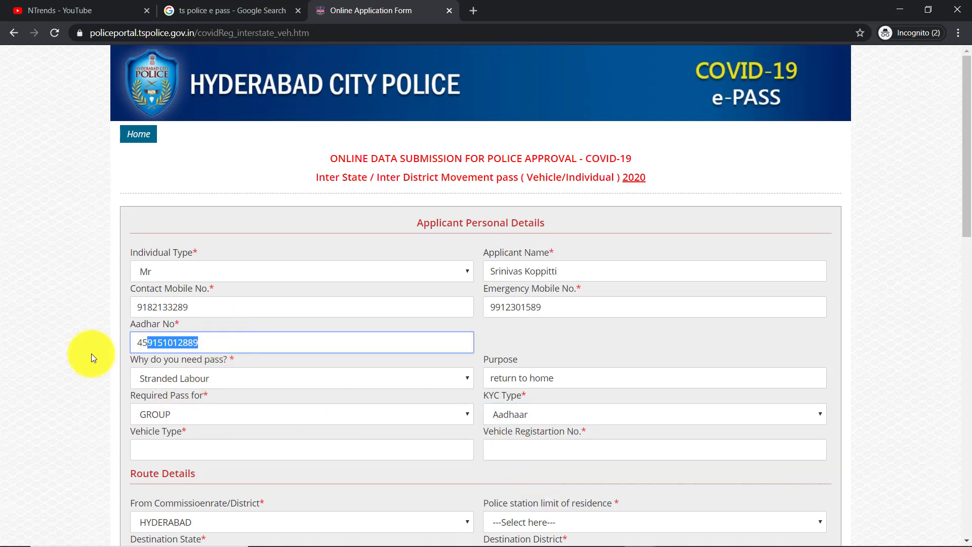
click(504, 446)
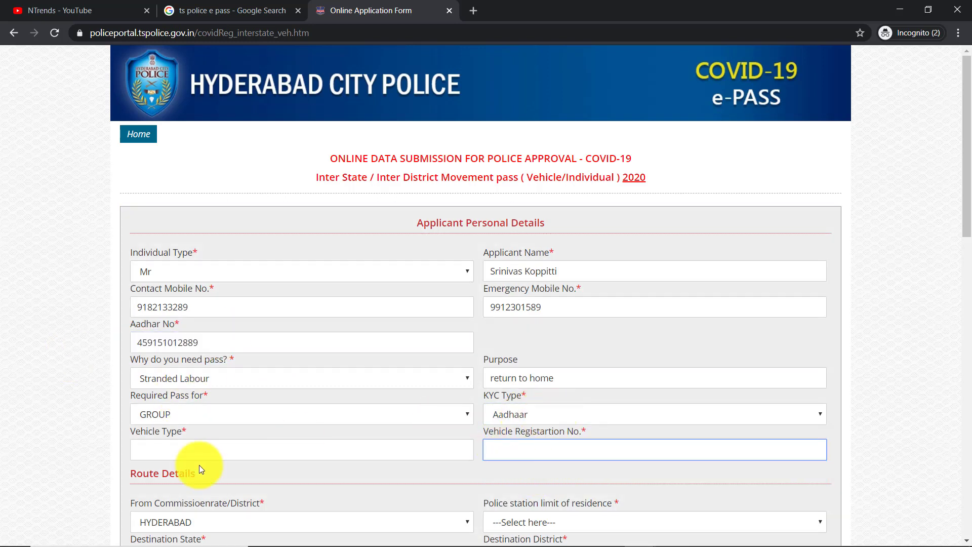
- Enter Car as the vehicle type and fill in the vehicle's registration number
click(228, 447)
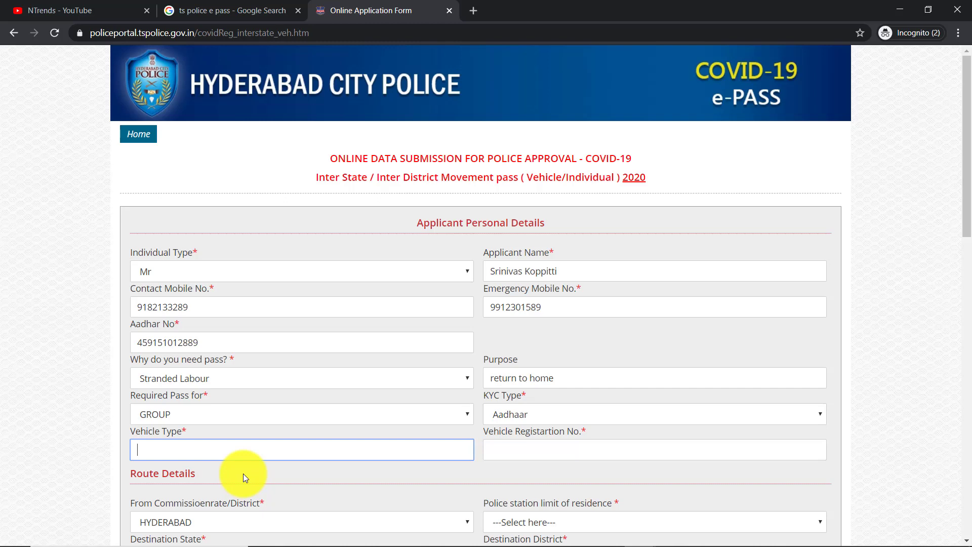
text(Car)
key(Tab)
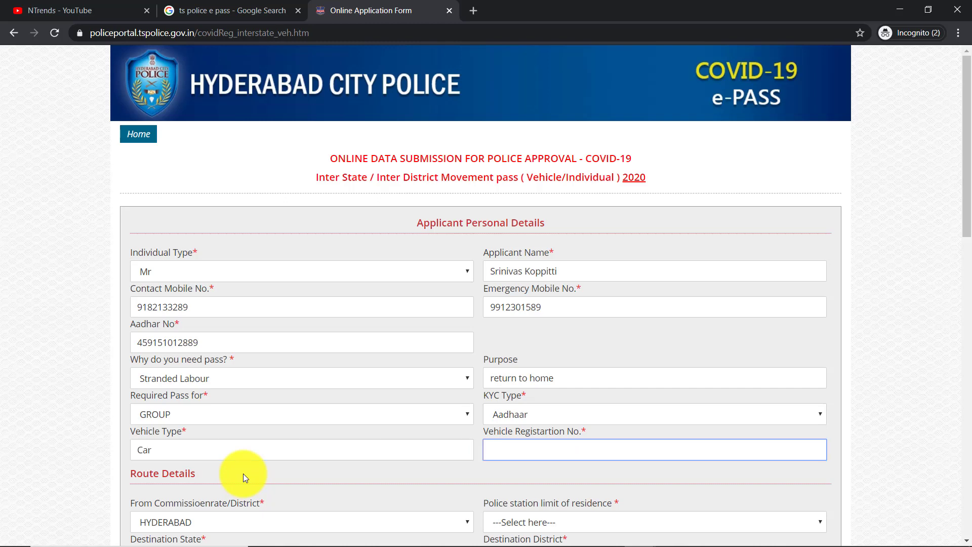
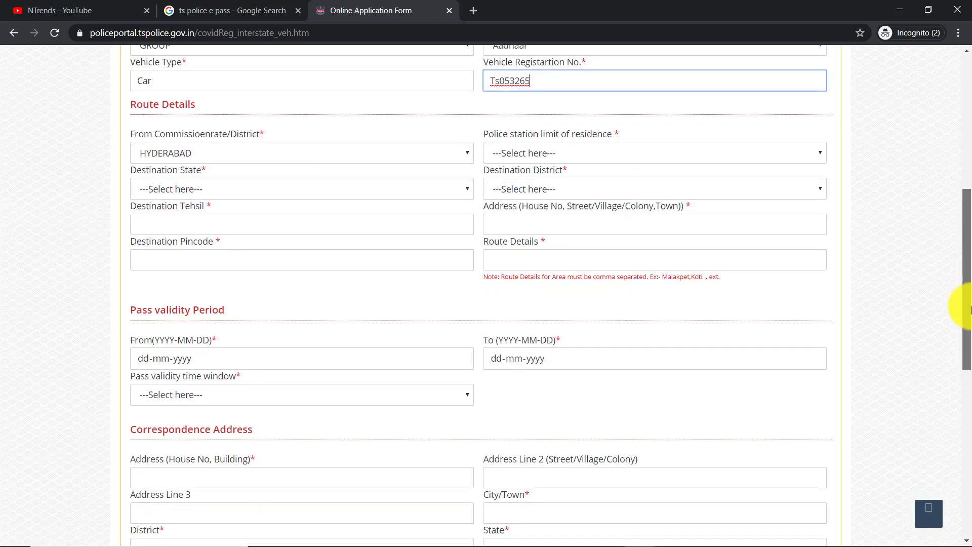
scroll(955, 304, down, 1)
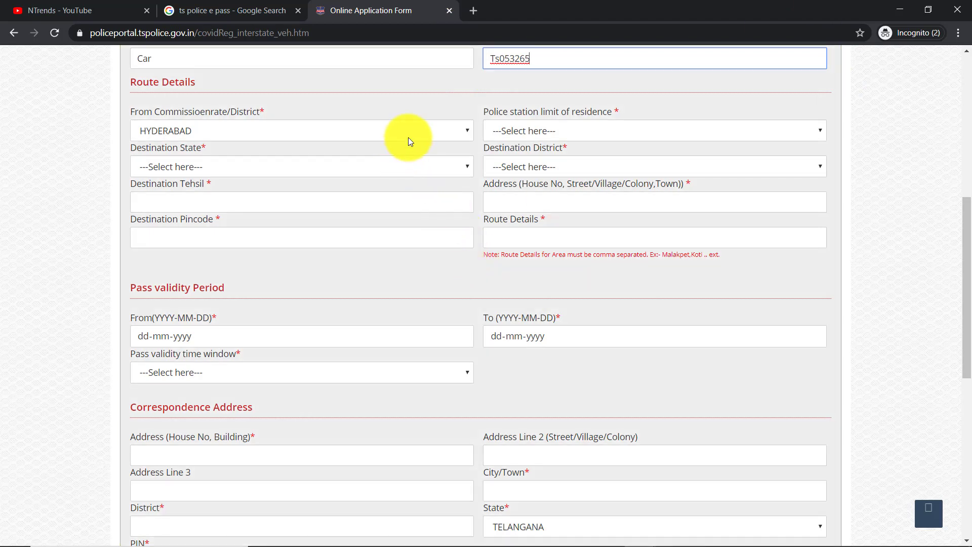
- Route from HYDERABAD, Saifabad limits to ANDHRA PRADESH, EAST GODAVARI district
click(408, 138)
click(408, 147)
click(555, 131)
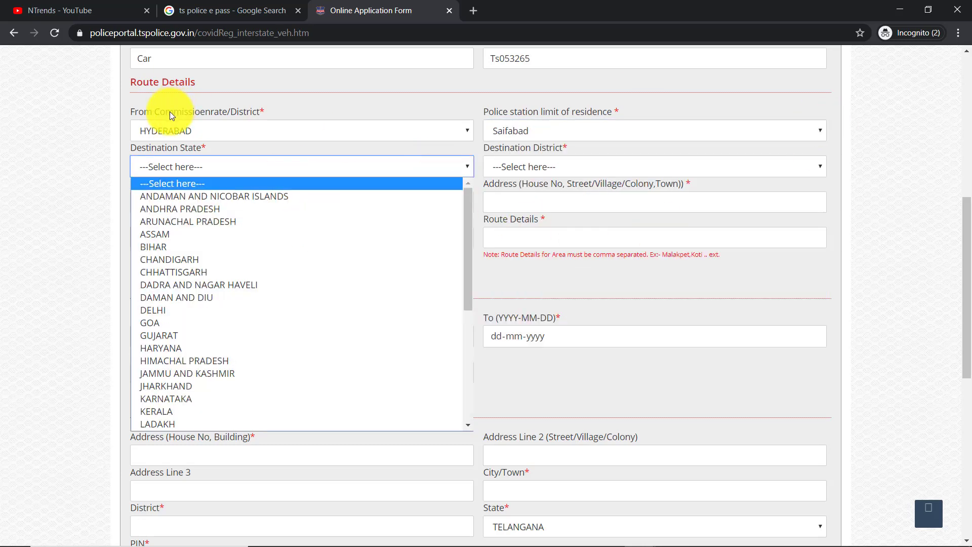
drag(169, 111, 575, 121)
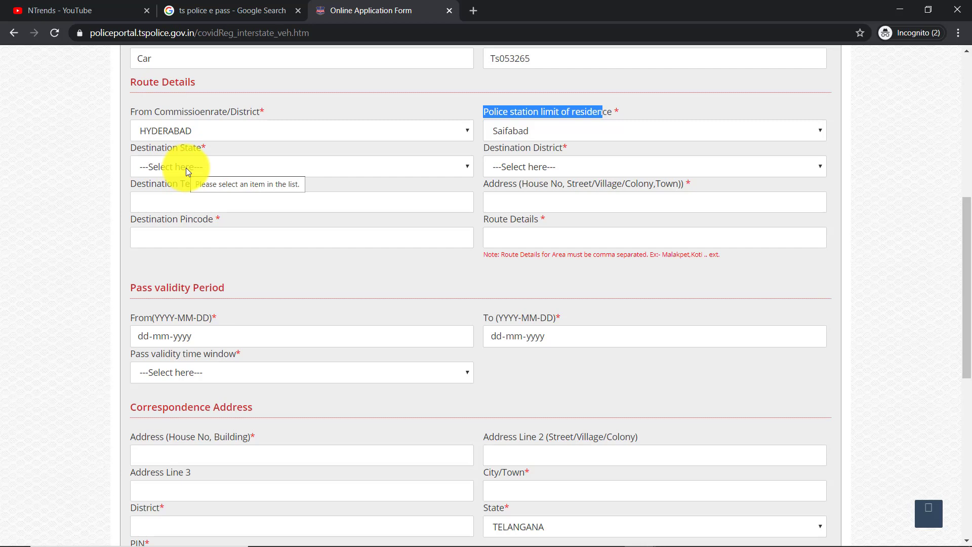
click(186, 168)
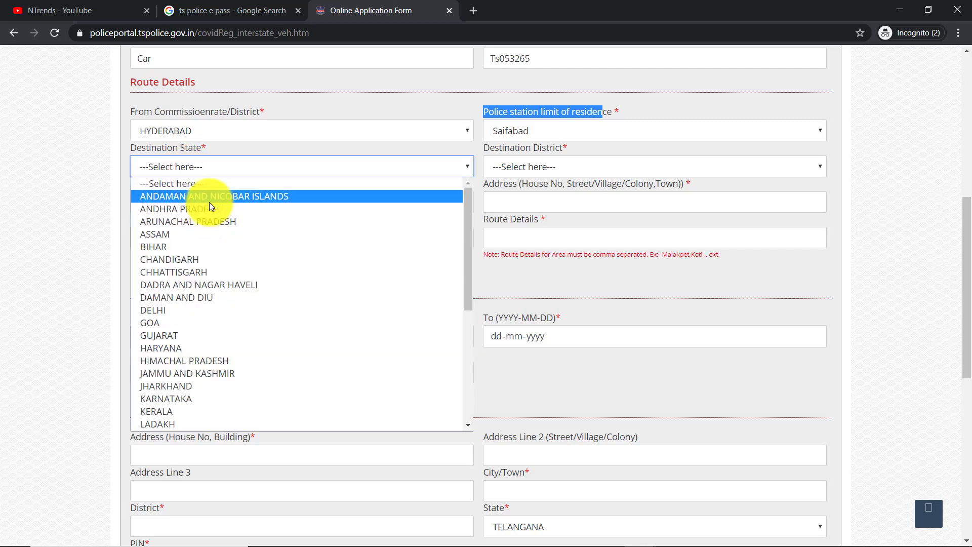
drag(470, 247, 475, 227)
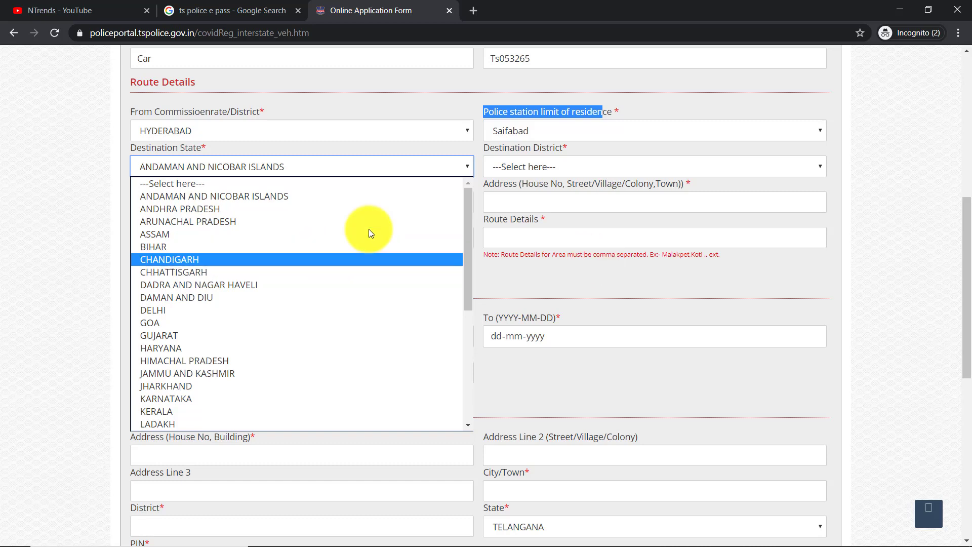
click(248, 209)
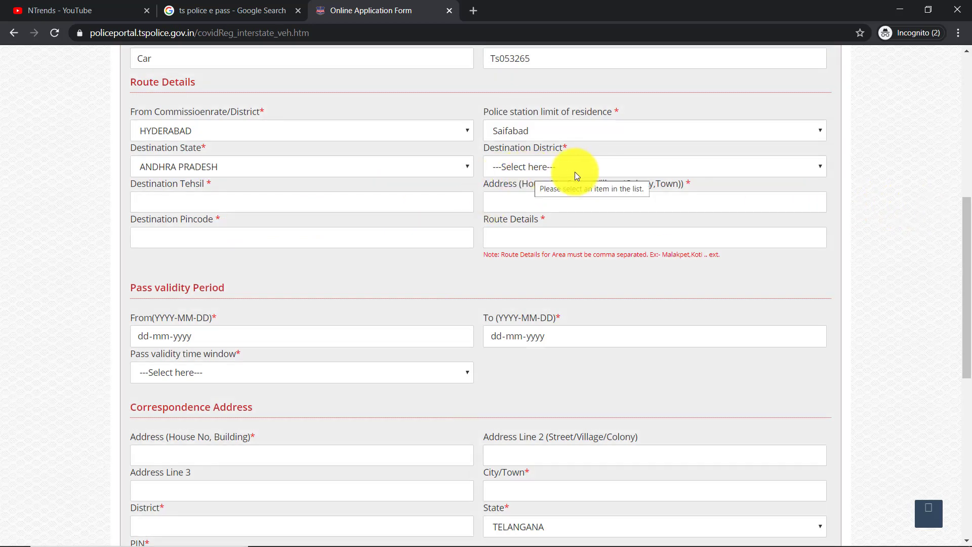
click(572, 168)
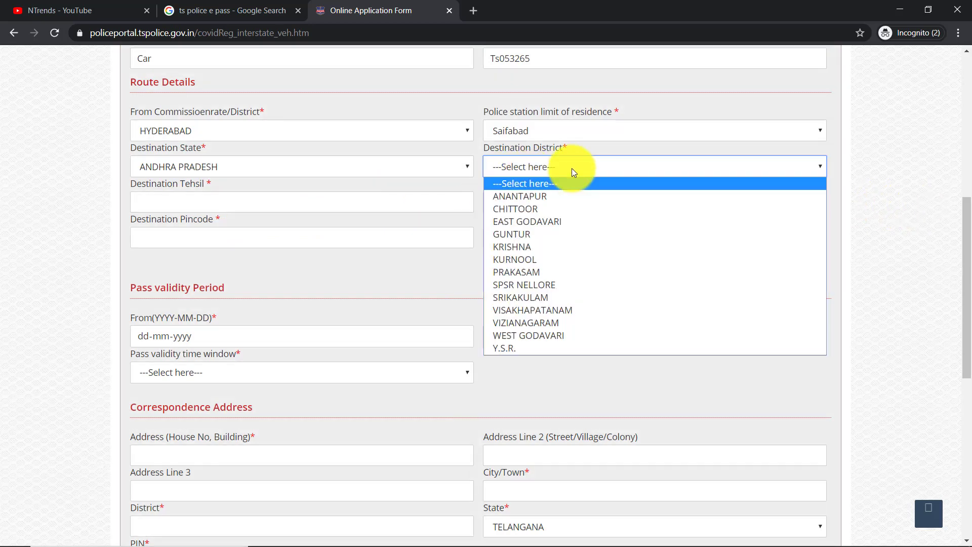
click(566, 223)
- Enter tehsil Kakinada, the destination address and pincode, and route 'nh5 chennai to kolkata heigway'
click(191, 200)
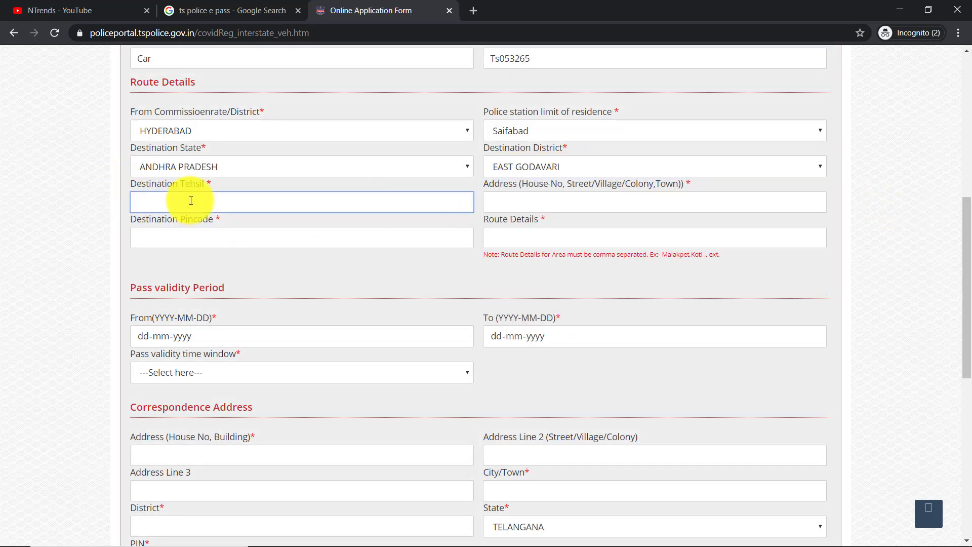
text(Kakinada)
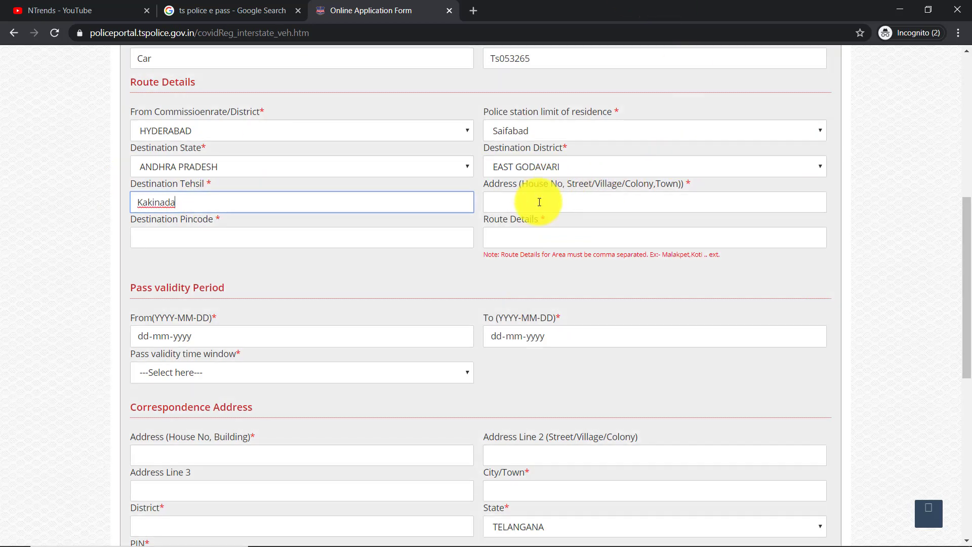
click(539, 202)
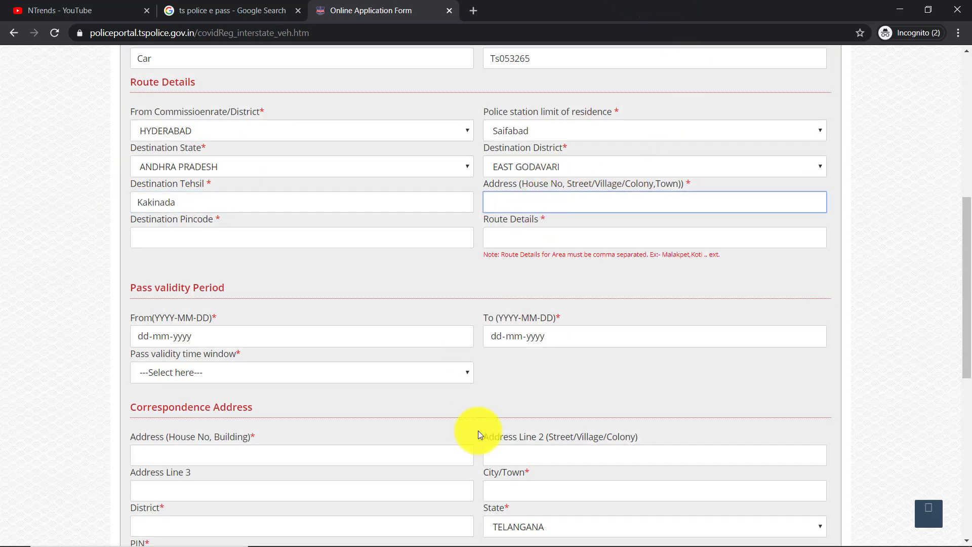
key(Tab)
text(533002)
key(Tab)
text(nh5 chennai to kolkata heigway)
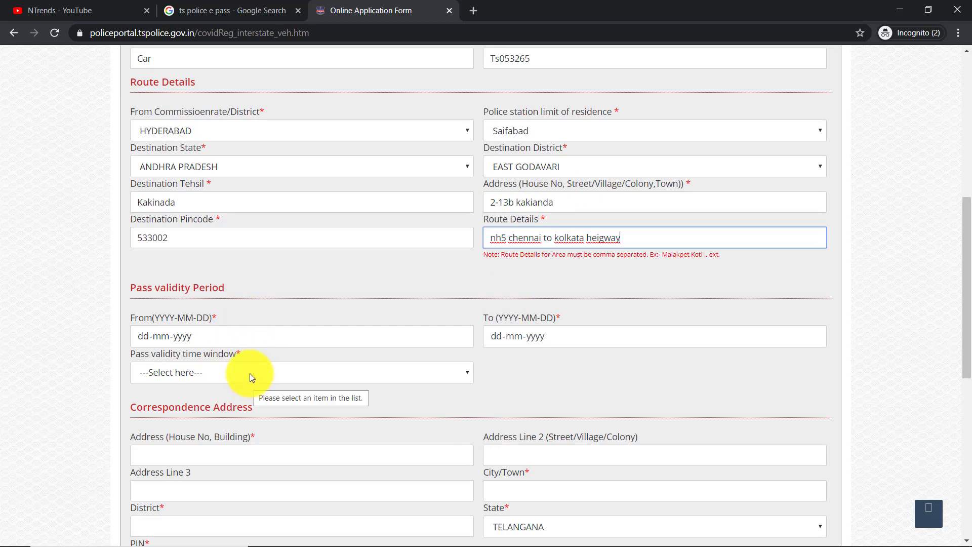
click(250, 373)
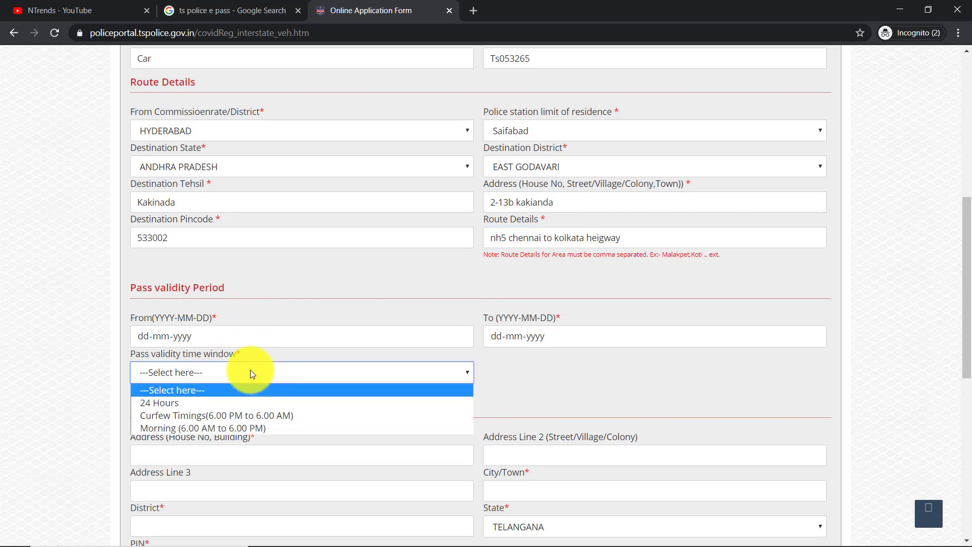
- Set a 24 Hours pass validity from 22-05-2020 to 23-05-2020
click(254, 403)
click(293, 337)
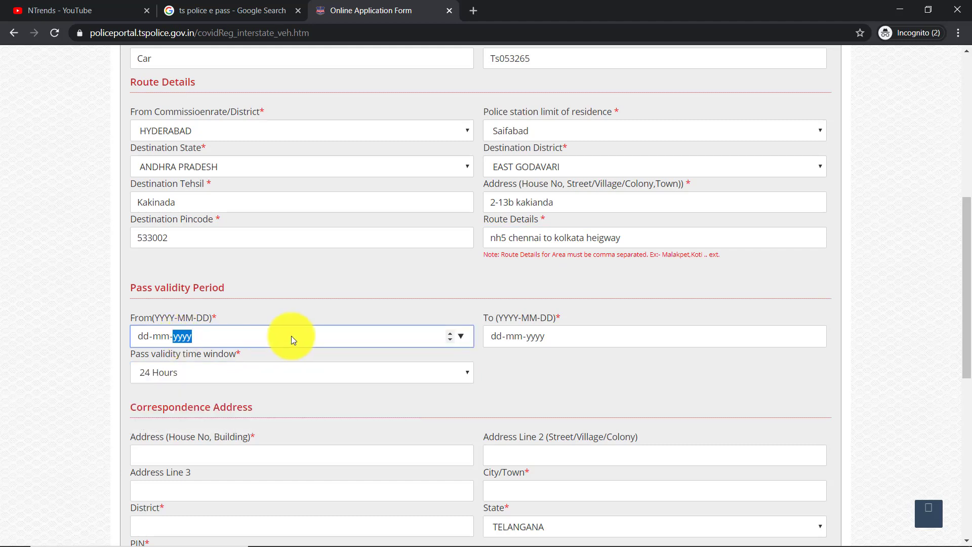
click(464, 335)
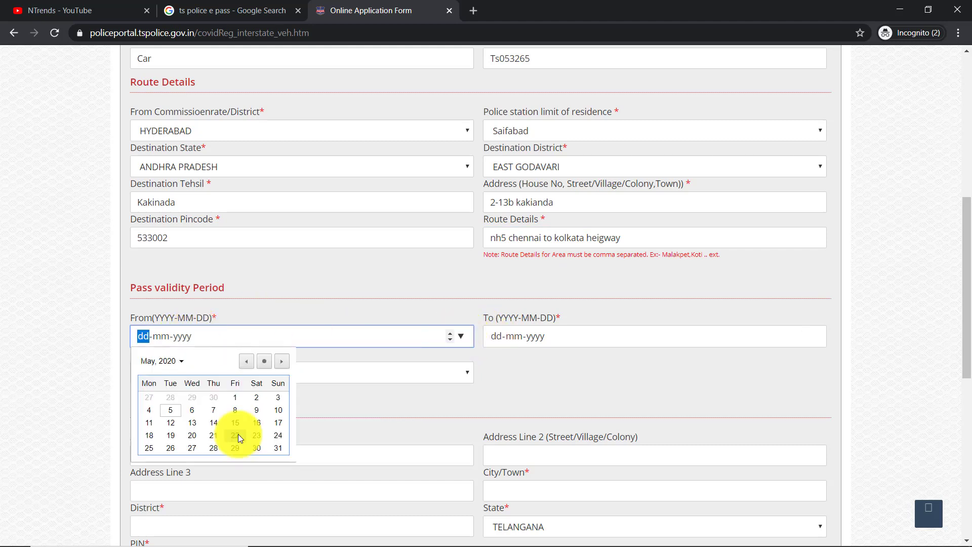
click(238, 434)
click(539, 338)
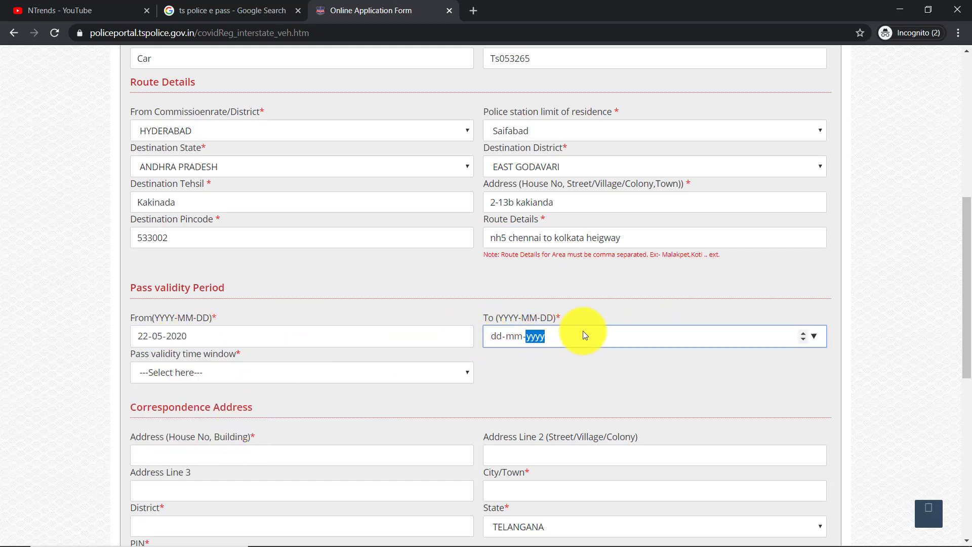
click(815, 336)
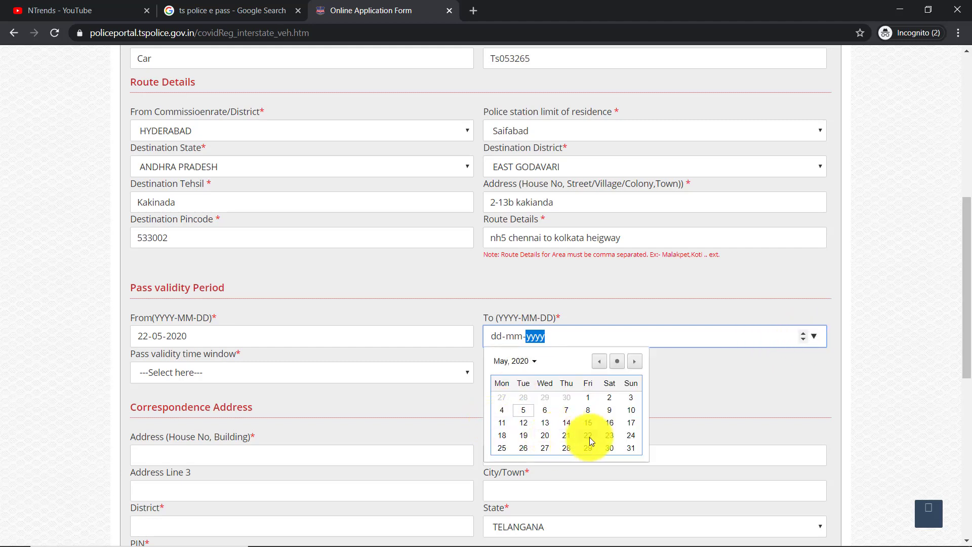
click(609, 435)
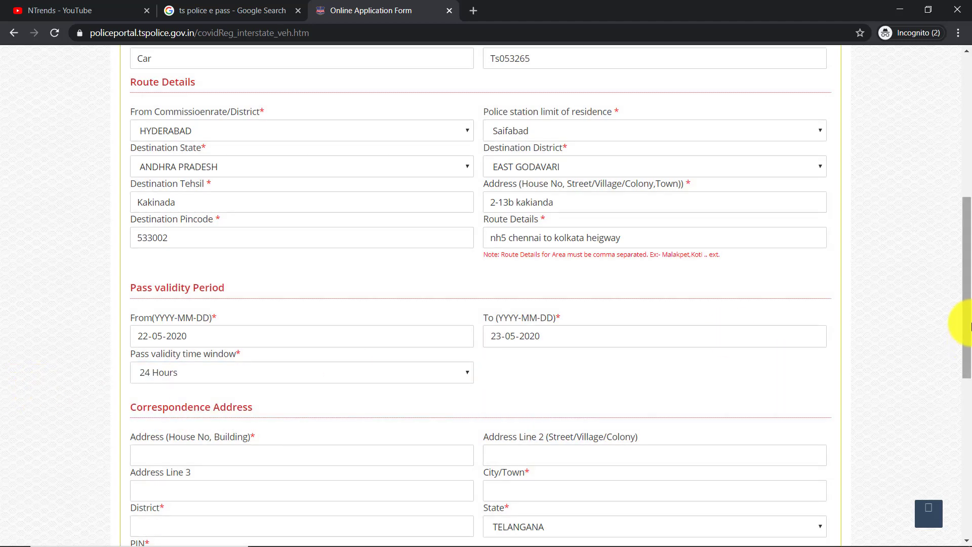
scroll(959, 401, down, 5)
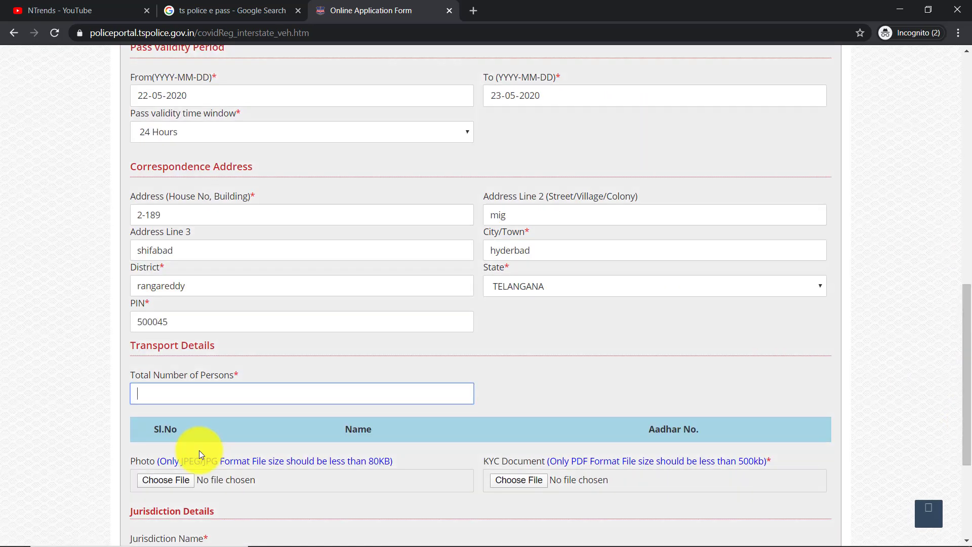
- Try Total Number of Persons values of 2, 4 and 50
text(2)
click(955, 191)
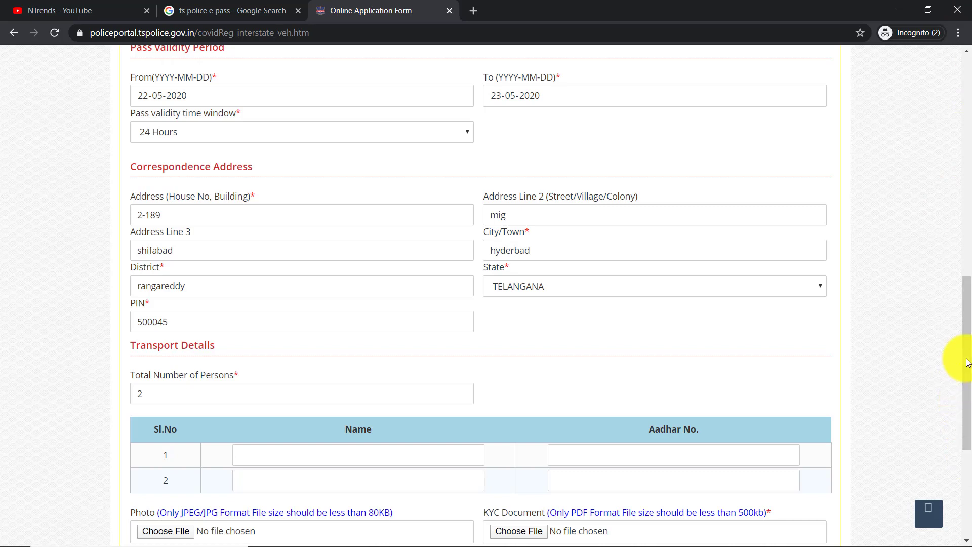
scroll(957, 425, down, 6)
key(Tab)
text(4)
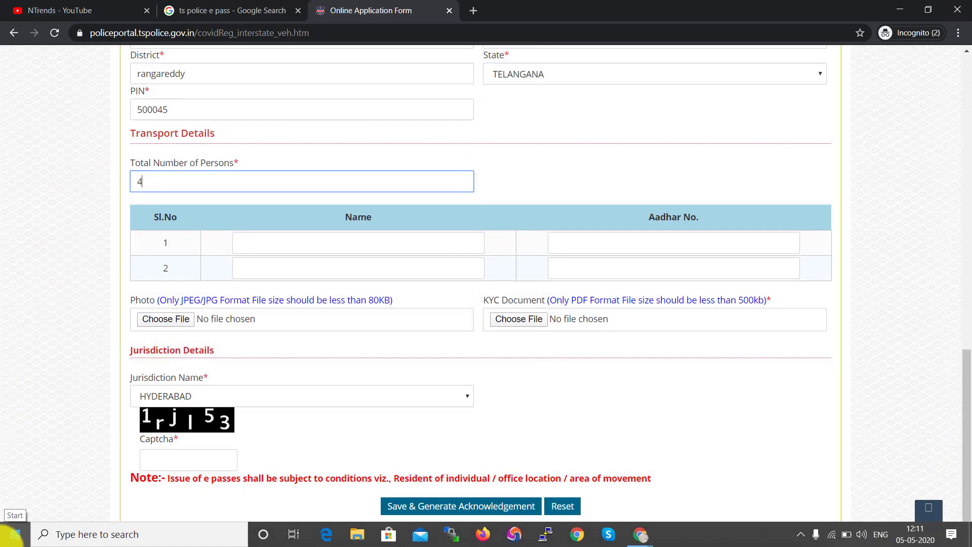
click(955, 243)
double_click(139, 181)
text(50)
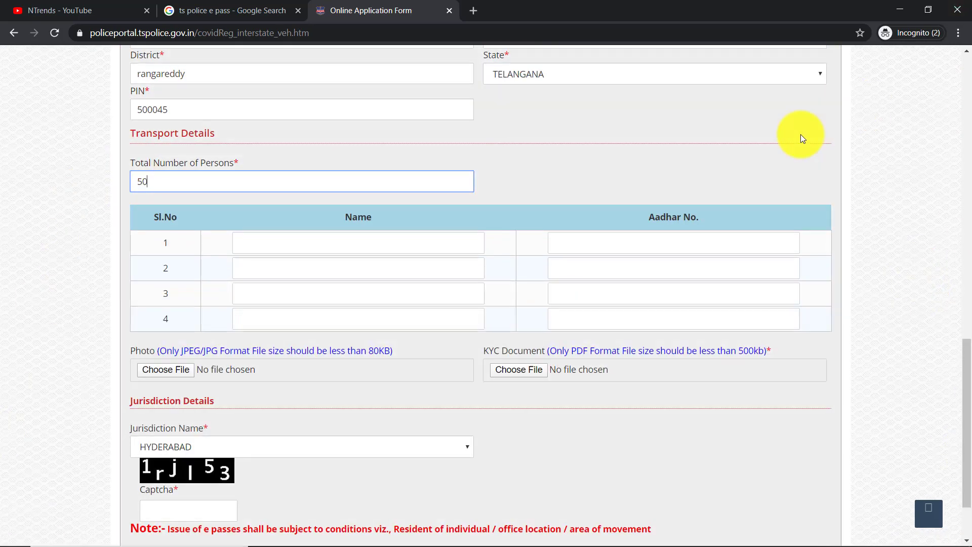
click(947, 181)
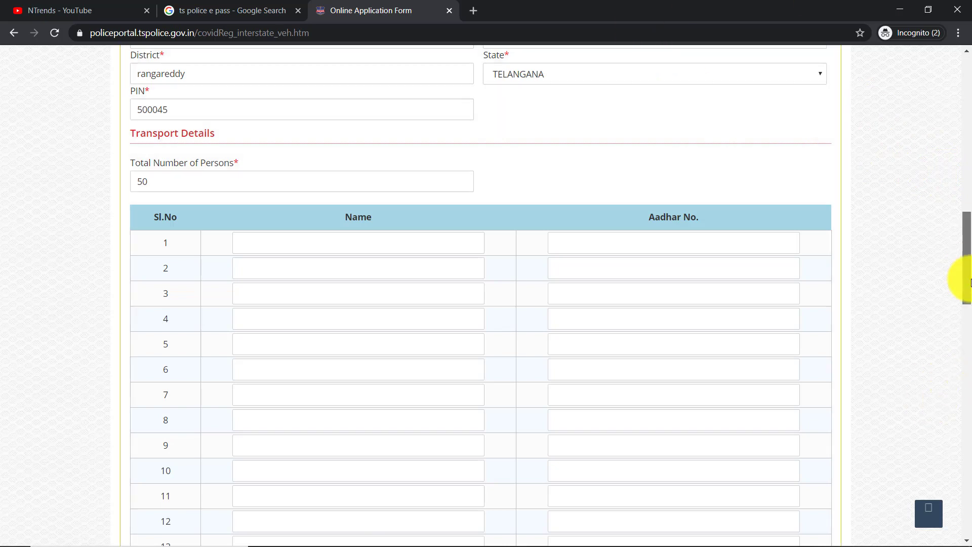
- Set Total Number of Persons back to 2 so two traveller rows appear
drag(966, 282, 956, 428)
scroll(956, 427, down, 3)
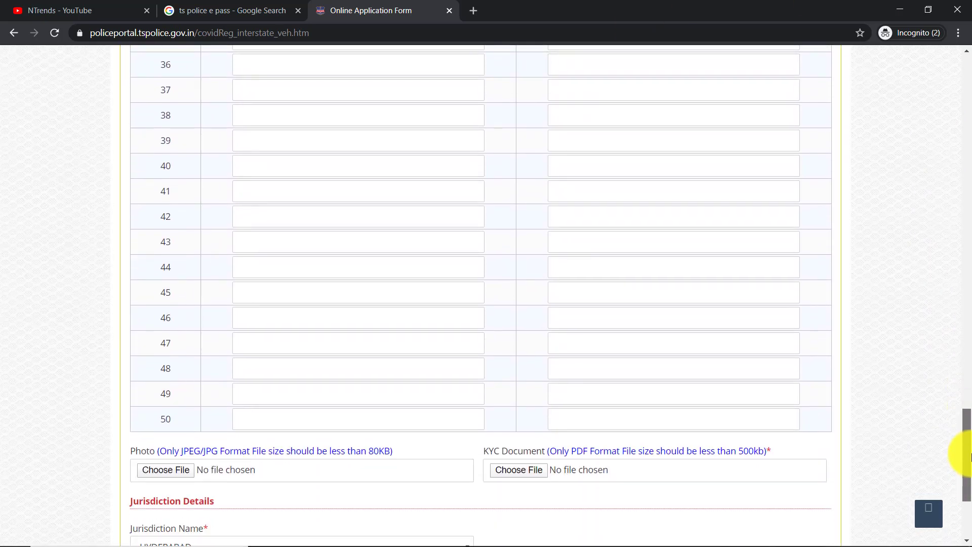
key(shift+Tab)
text(2)
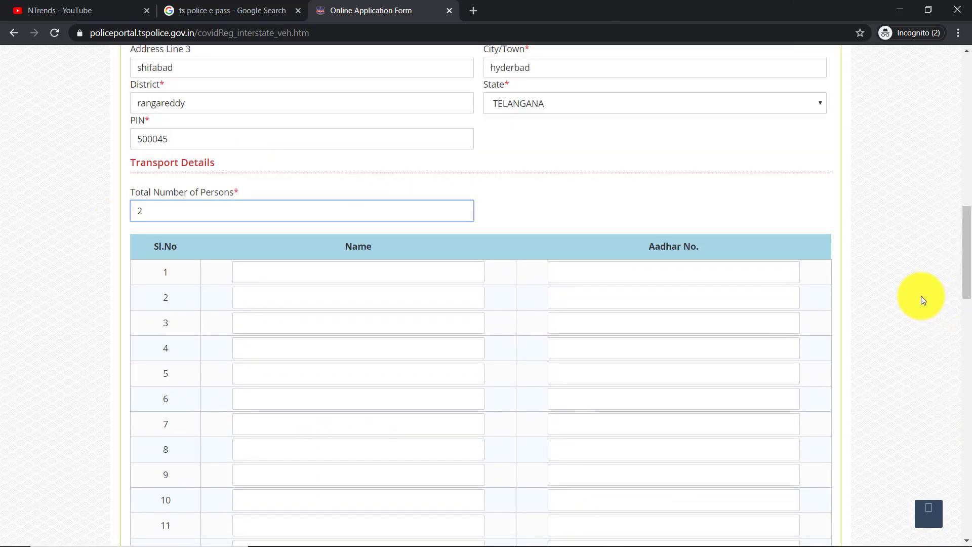
click(916, 293)
click(375, 272)
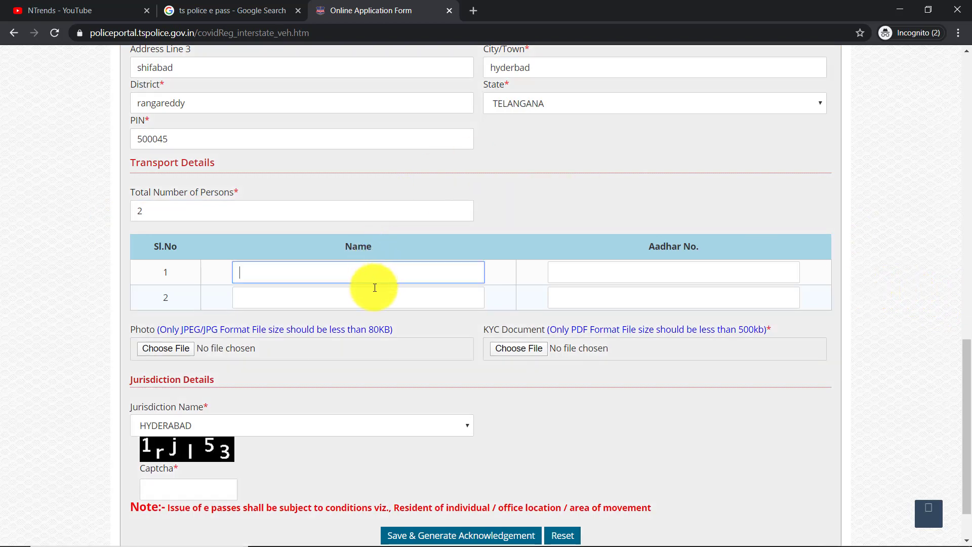
- Enter both travellers' names and Aadhar numbers
key(Tab)
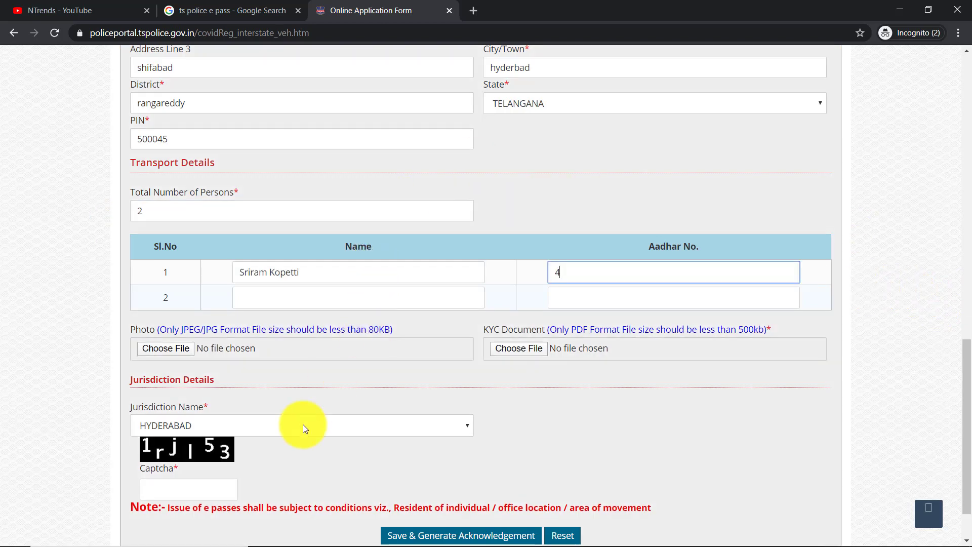
key(Tab)
key(Tab)
key(Tab)
click(168, 357)
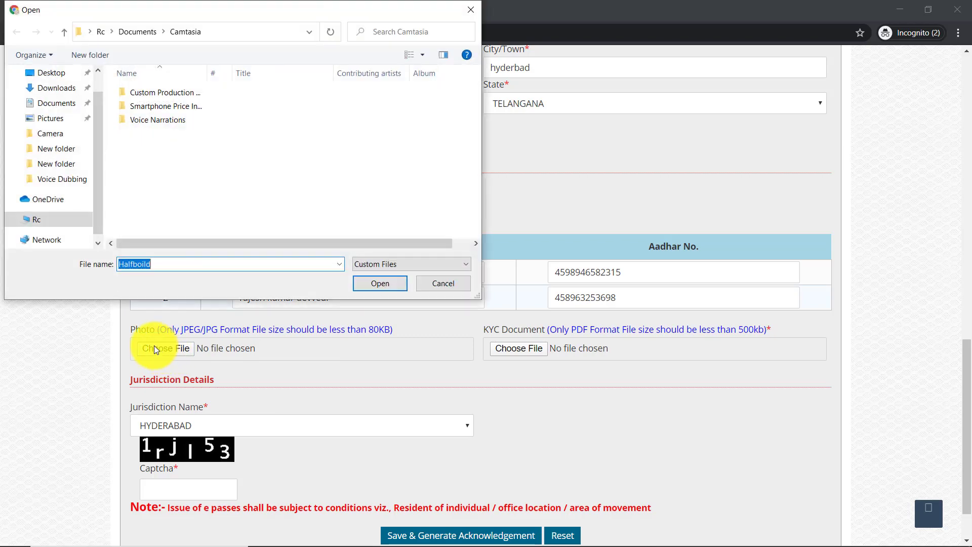
key(Return)
click(372, 329)
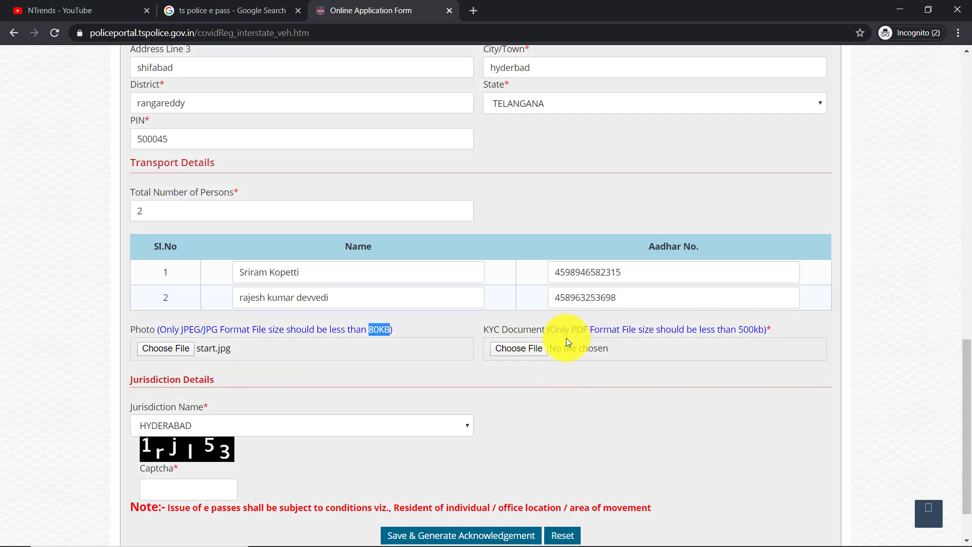
click(522, 352)
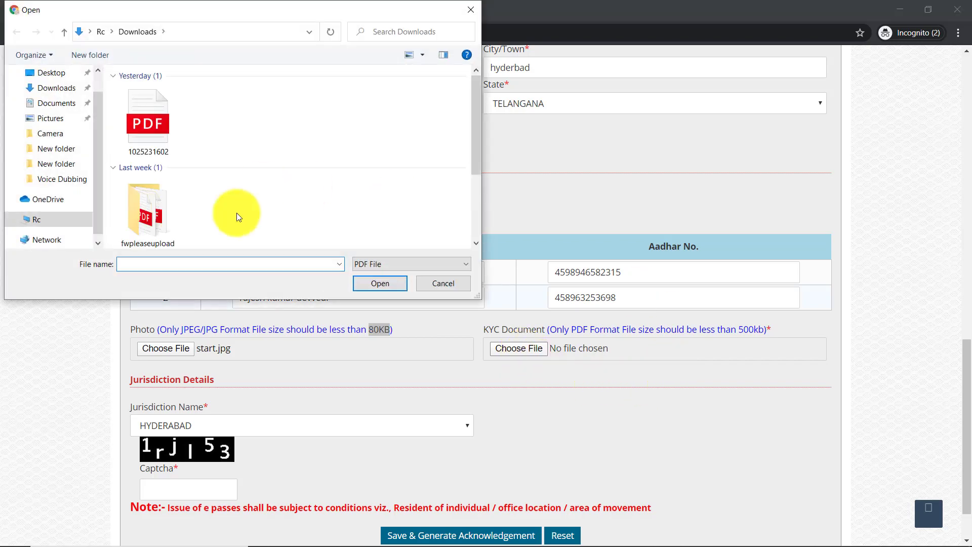
click(169, 118)
click(394, 288)
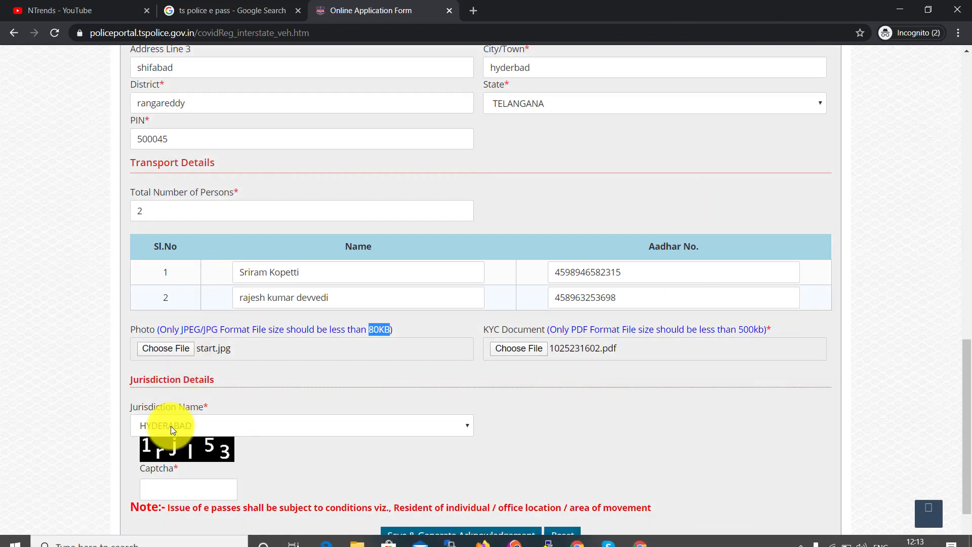
click(163, 481)
- Enter the captcha, Save & Generate Acknowledgement, and select the reference number shown
text(1rjl53)
scroll(168, 481, down, 1)
click(430, 473)
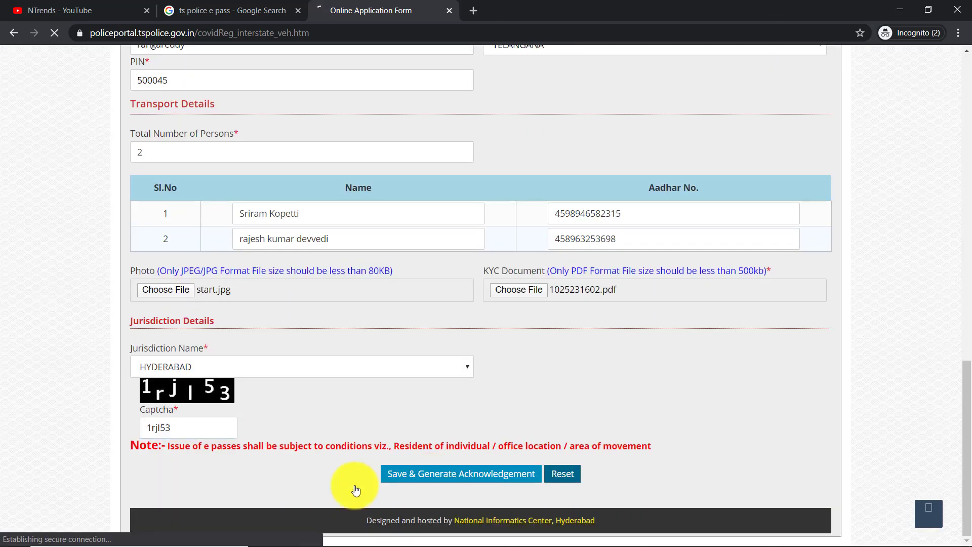
drag(693, 213, 506, 214)
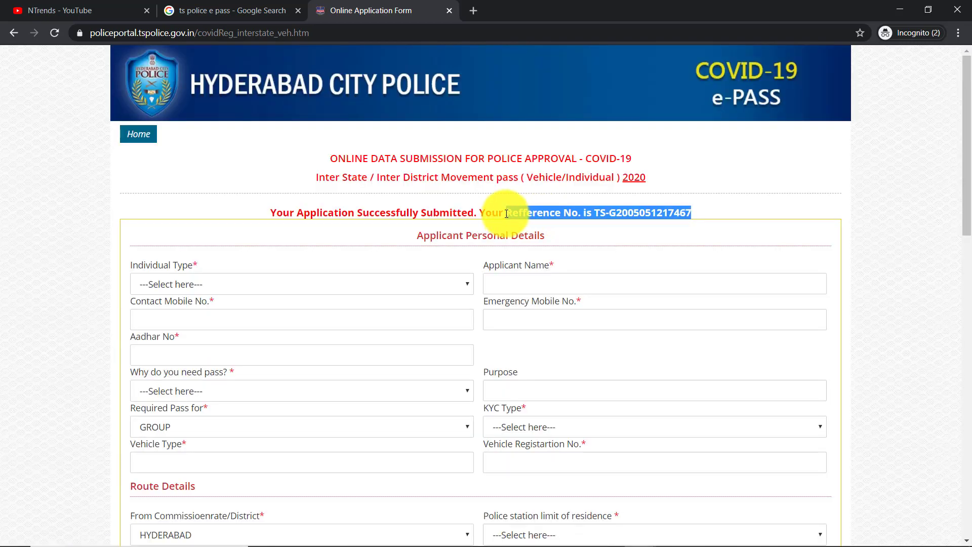
click(506, 213)
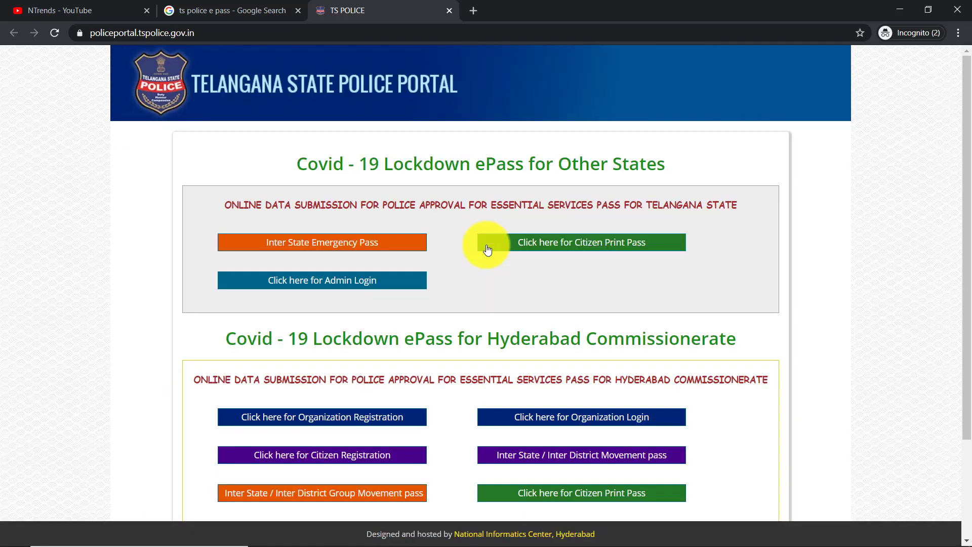
- Open the Citizen Print Pass page at its Reference Number box, then close the portal tabs
click(568, 250)
click(508, 215)
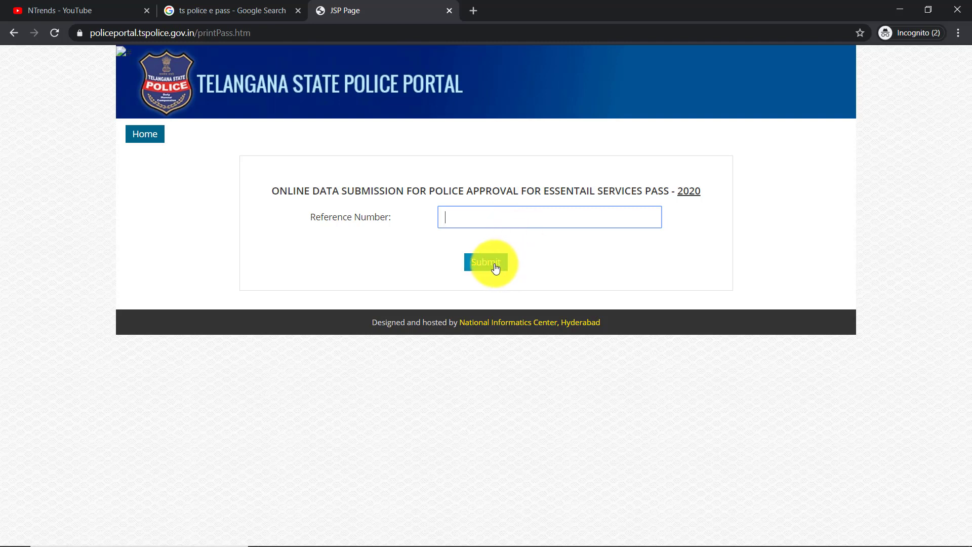
key(ctrl+w)
key(ctrl+w)
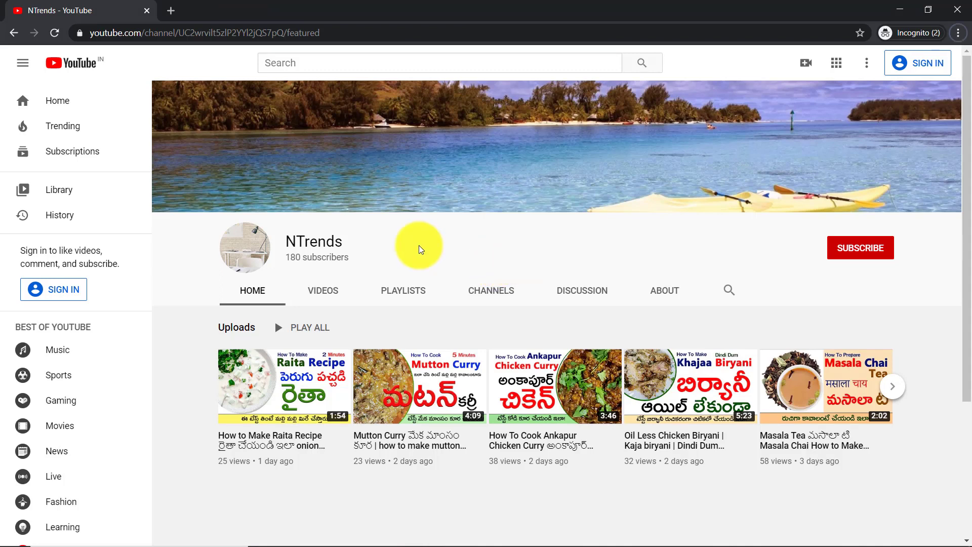
drag(418, 245, 298, 238)
click(592, 256)
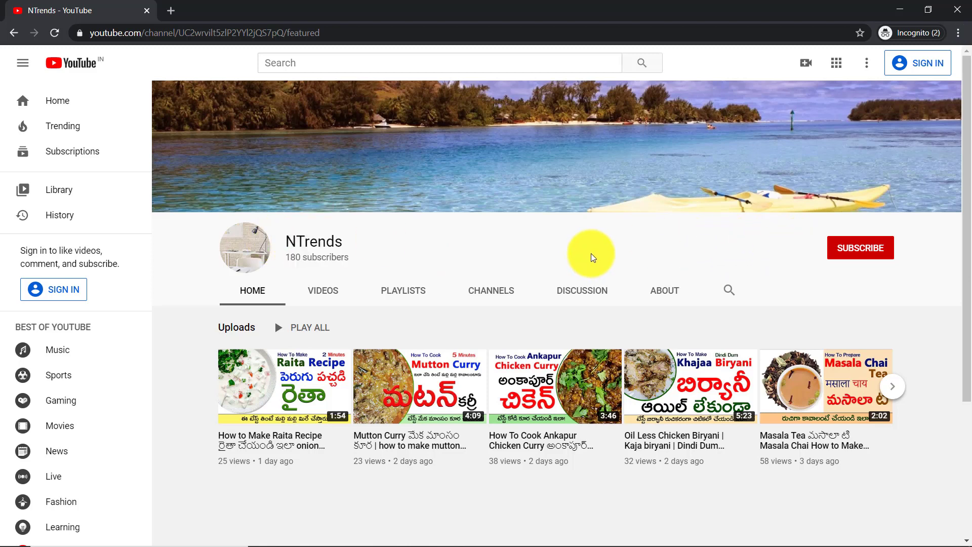